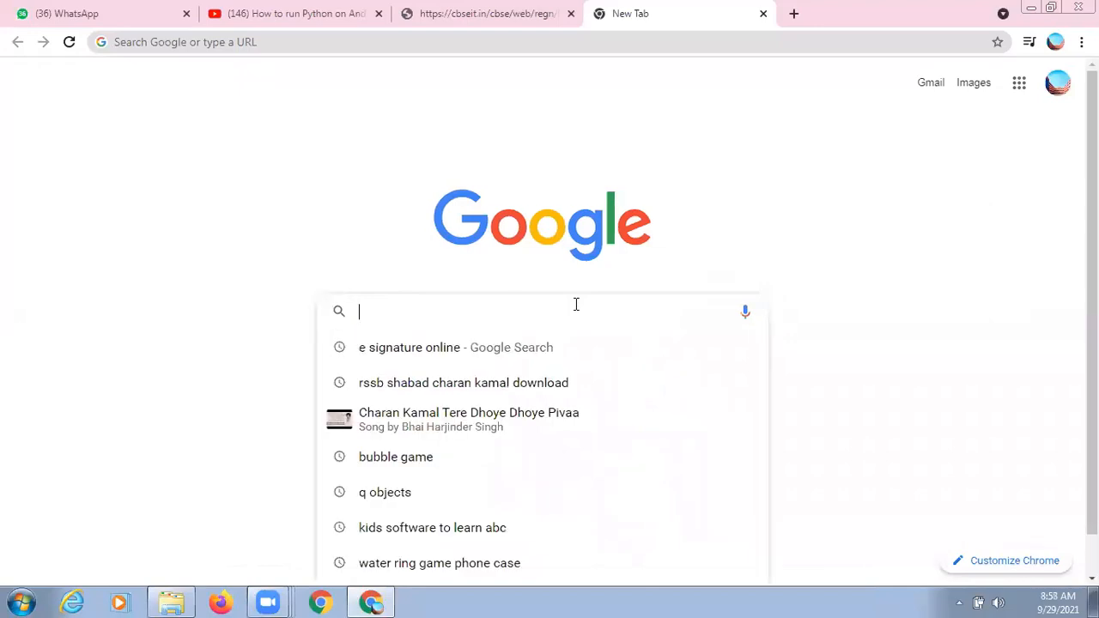
# Search Google for "download python for windows"
pyautogui.write('downl')
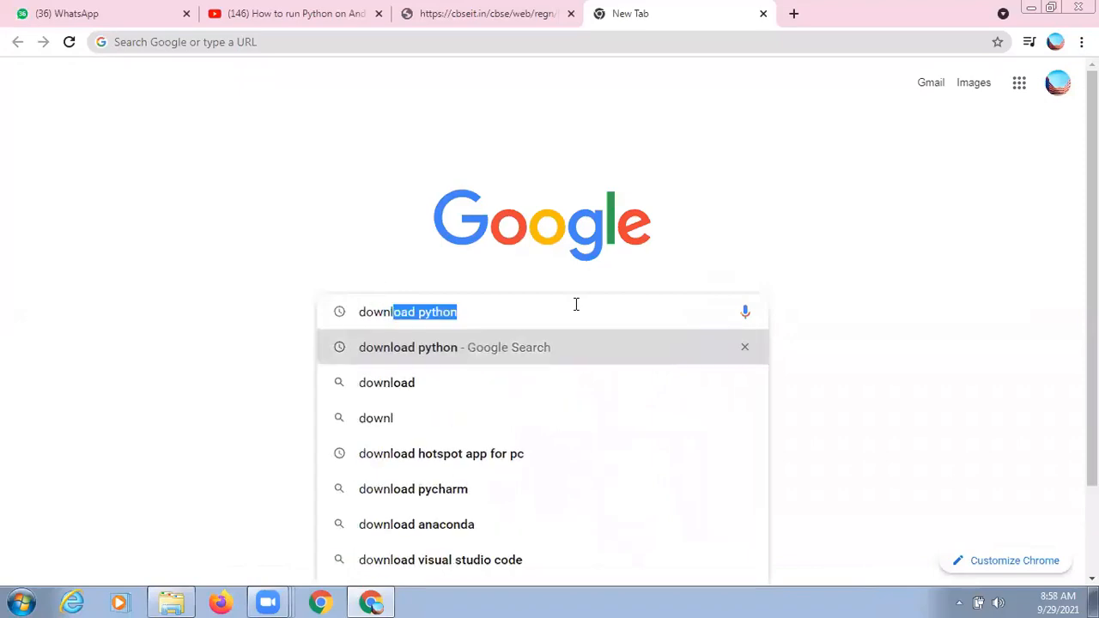
pyautogui.write('oad p')
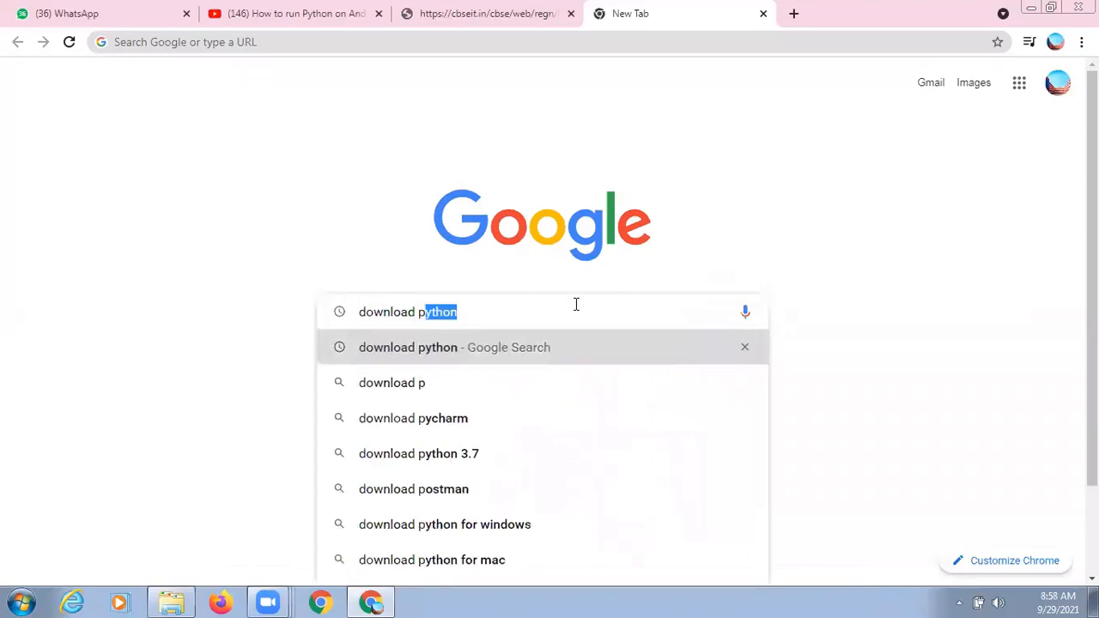
pyautogui.write('ython')
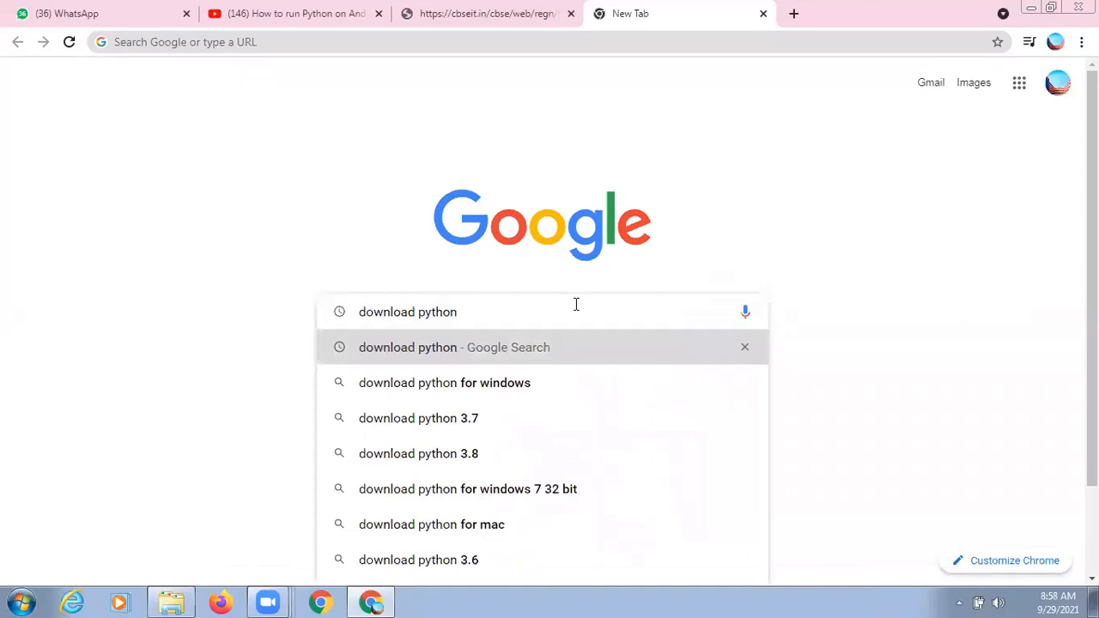
pyautogui.click(550, 387)
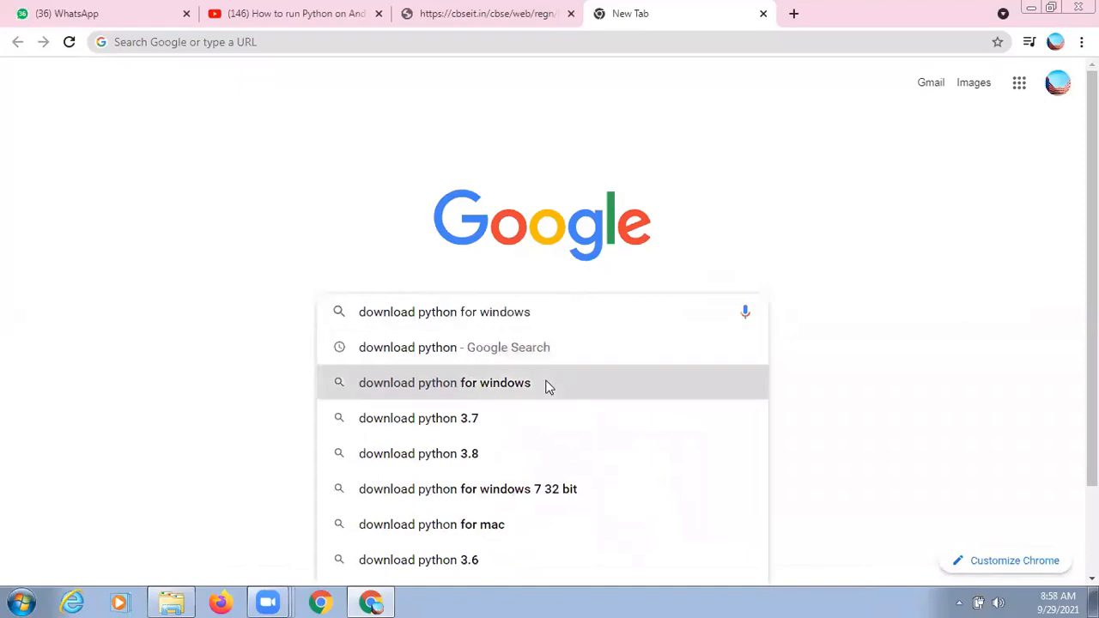
pyautogui.click(550, 387)
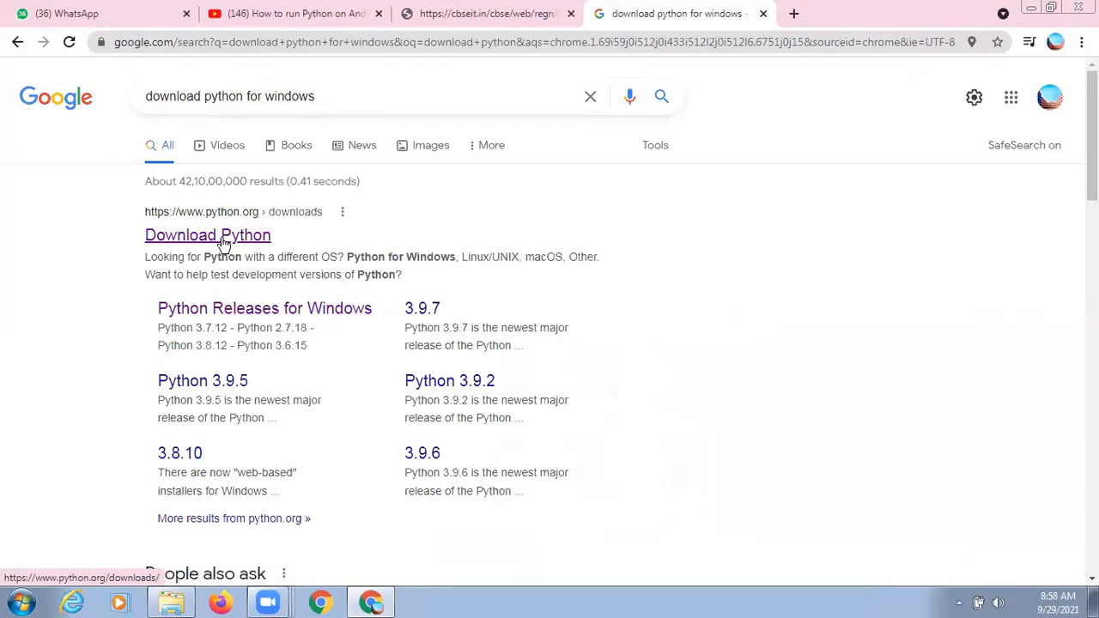
# Open python.org's Download Python page and go through the Windows releases to the latest Python 3 release, Python 3.9.7
pyautogui.click(197, 238)
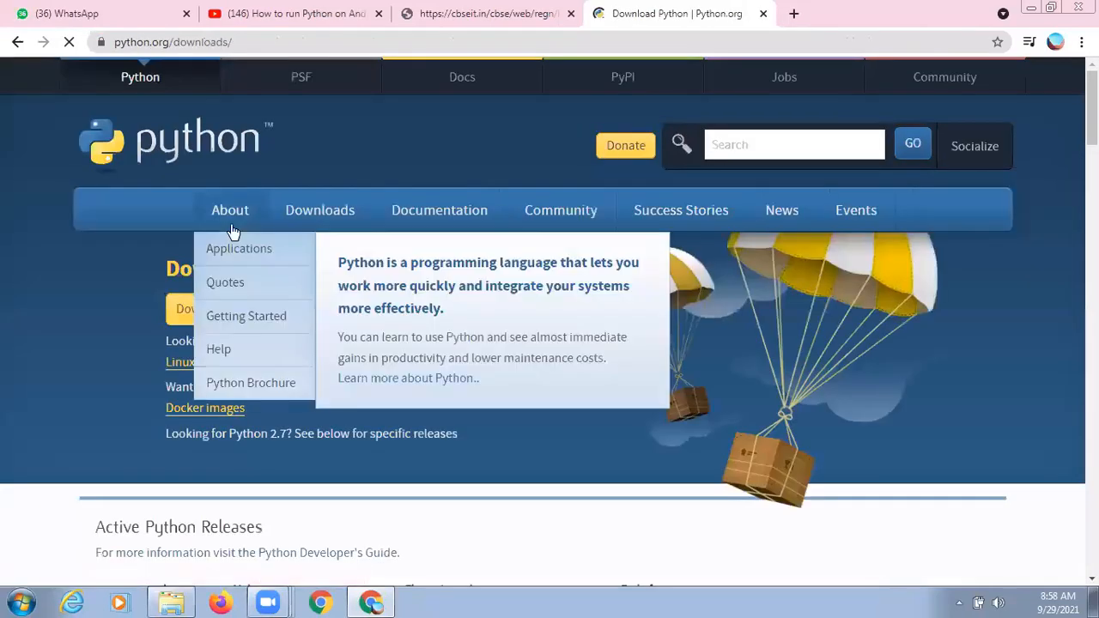
pyautogui.moveTo(301, 221)
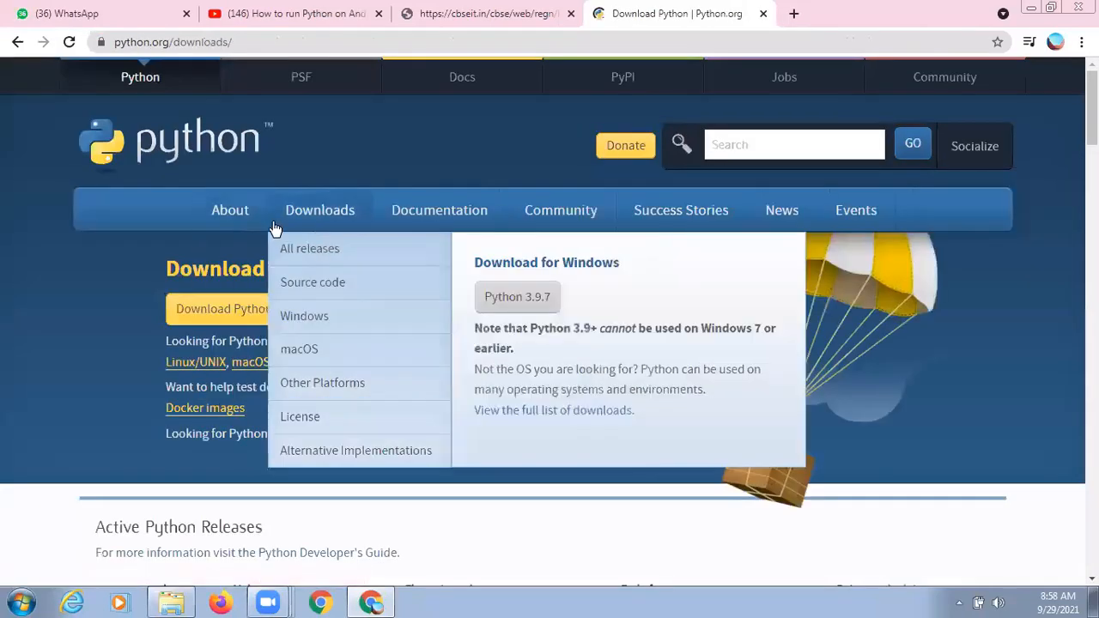
pyautogui.click(309, 322)
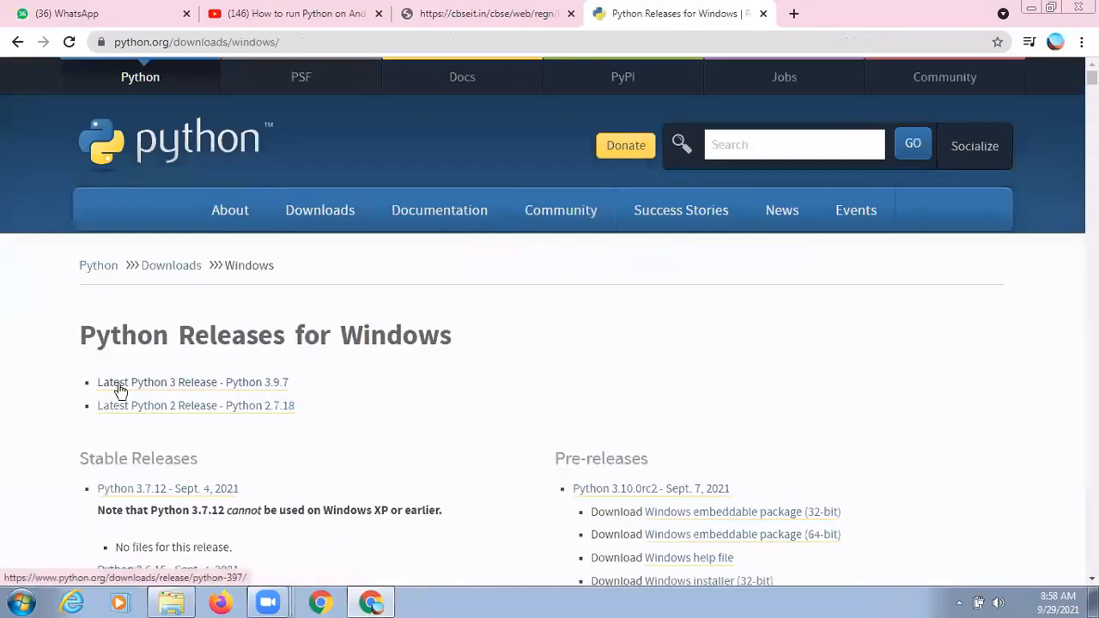
pyautogui.click(209, 387)
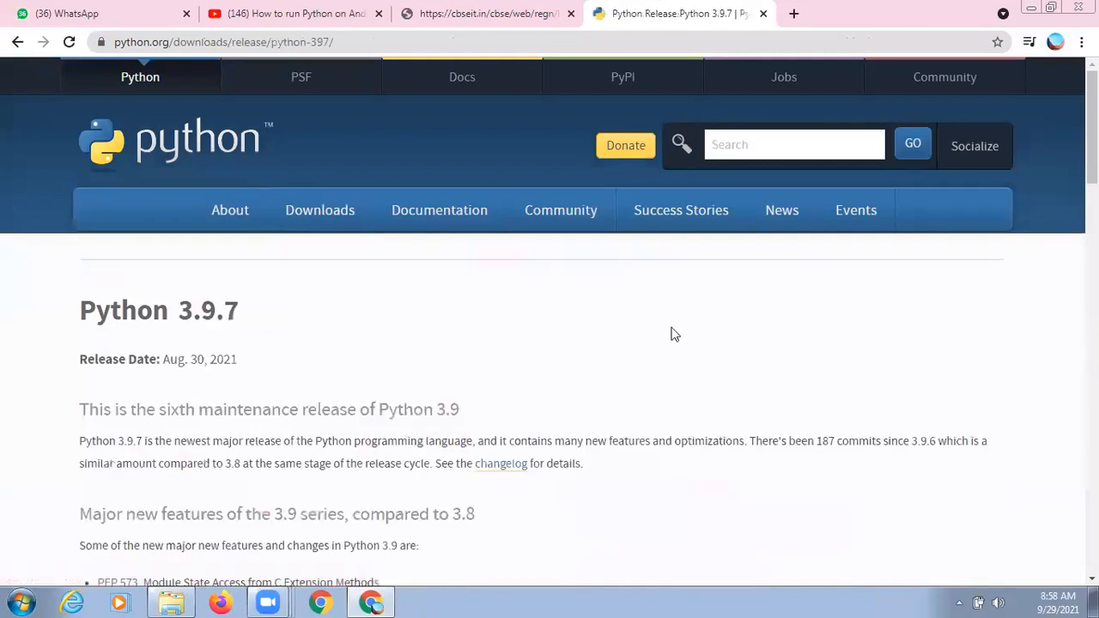
# Examine the Python 3.9.7 release page, from the major new features and resources down to the Files section
pyautogui.scroll(-4, 672, 331)
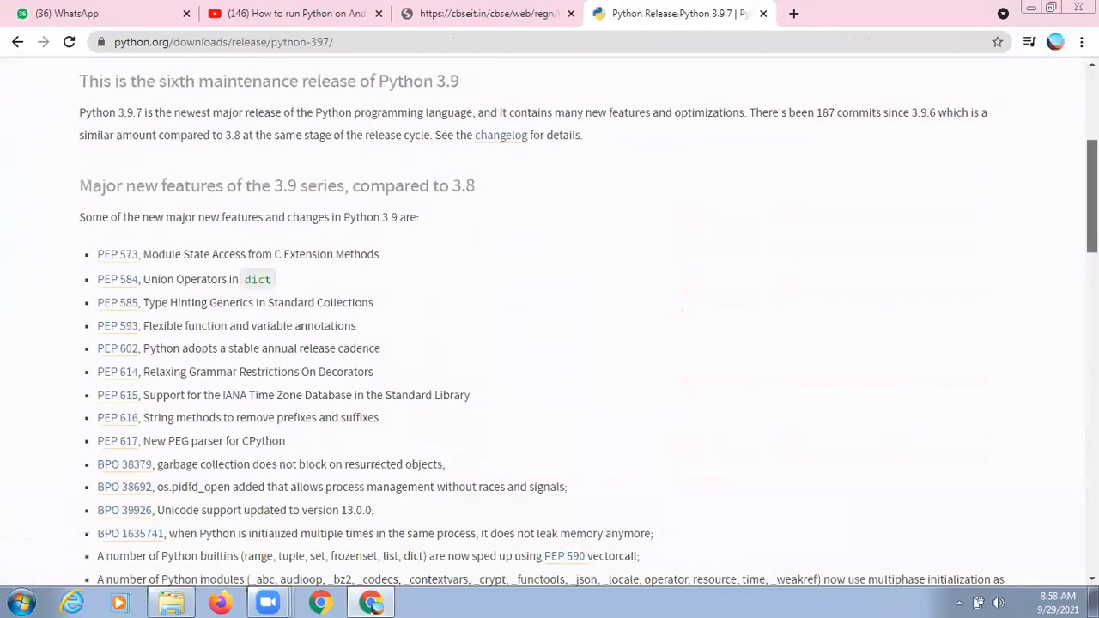
pyautogui.scroll(-3, 550, 324)
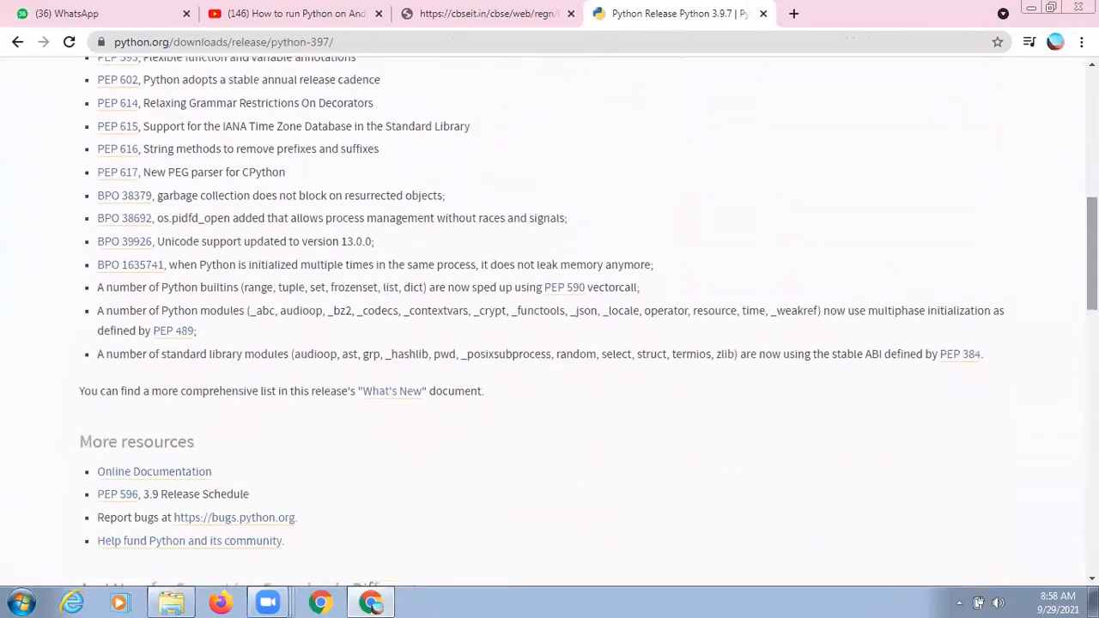
pyautogui.scroll(-4, 549, 323)
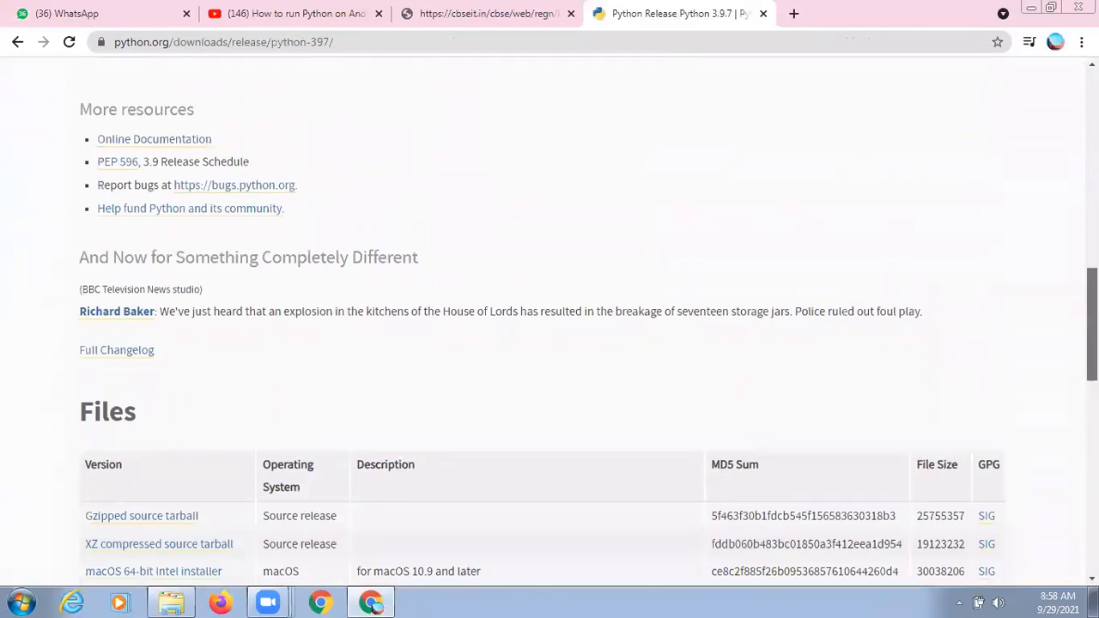
pyautogui.scroll(10, 447, 104)
pyautogui.scroll(-2, 447, 104)
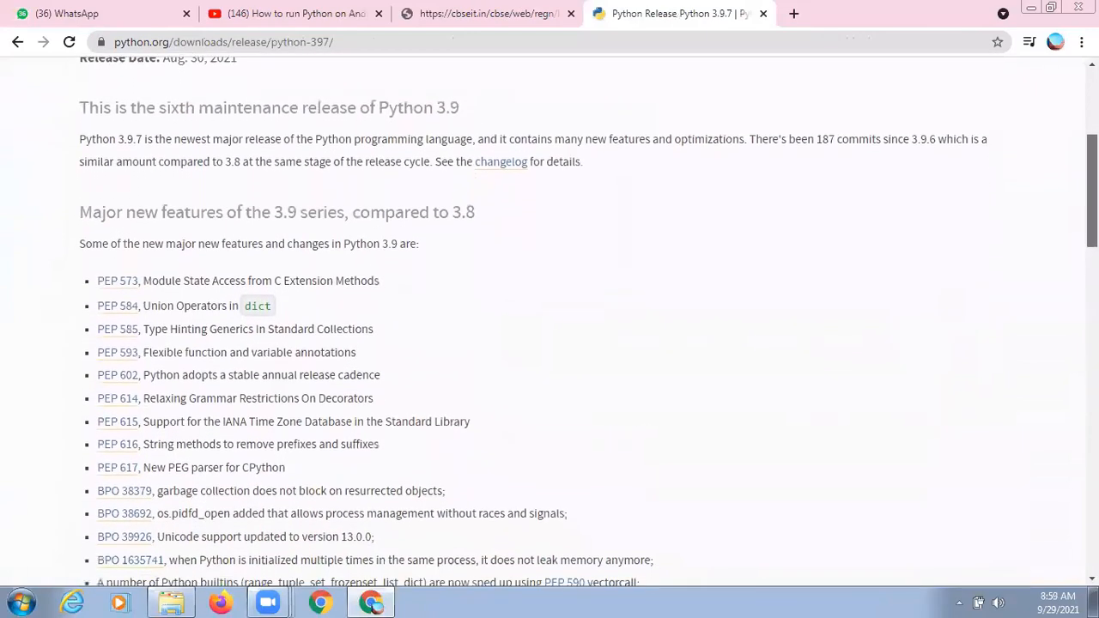
pyautogui.scroll(-5, 549, 326)
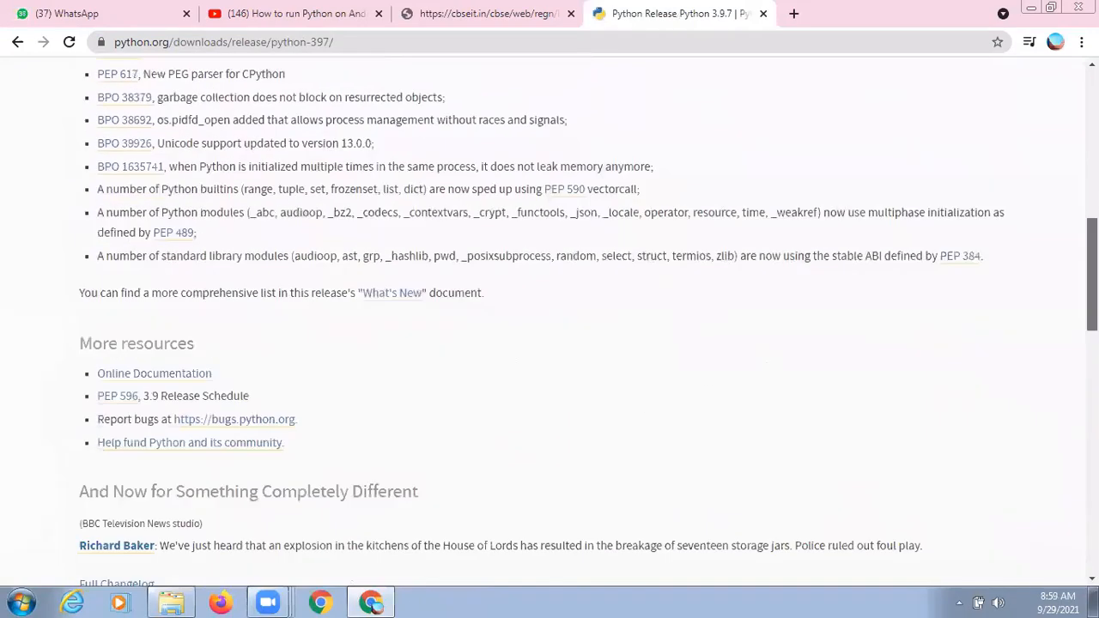
pyautogui.scroll(-1, 587, 327)
pyautogui.scroll(-1, 179, 488)
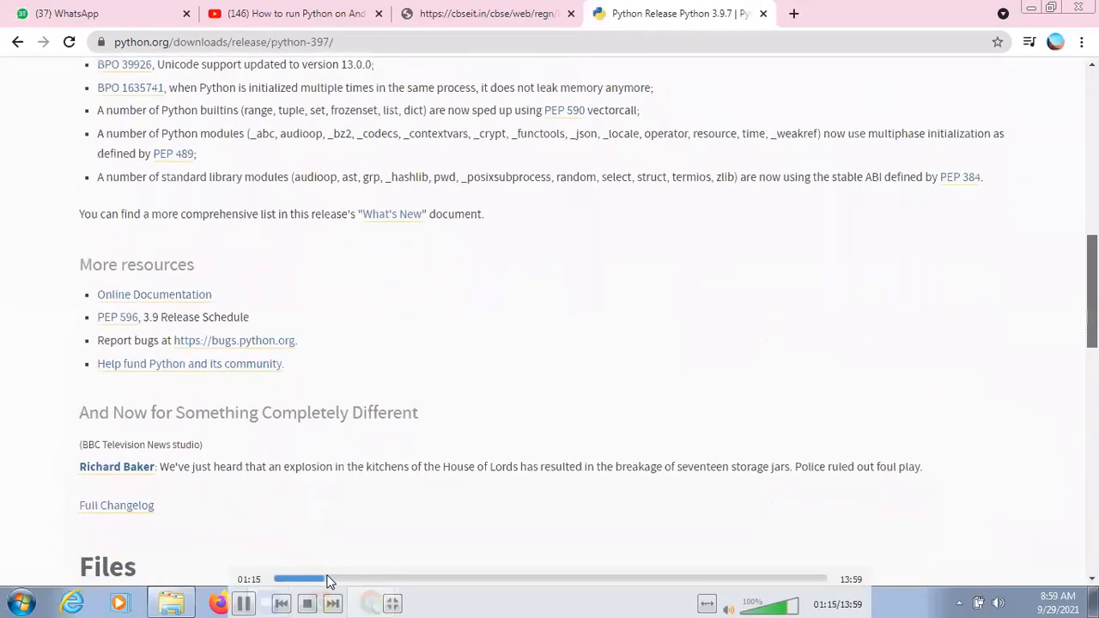
# Check the Windows edition and system type in the computer's System information, and return to Chrome
pyautogui.click(334, 579)
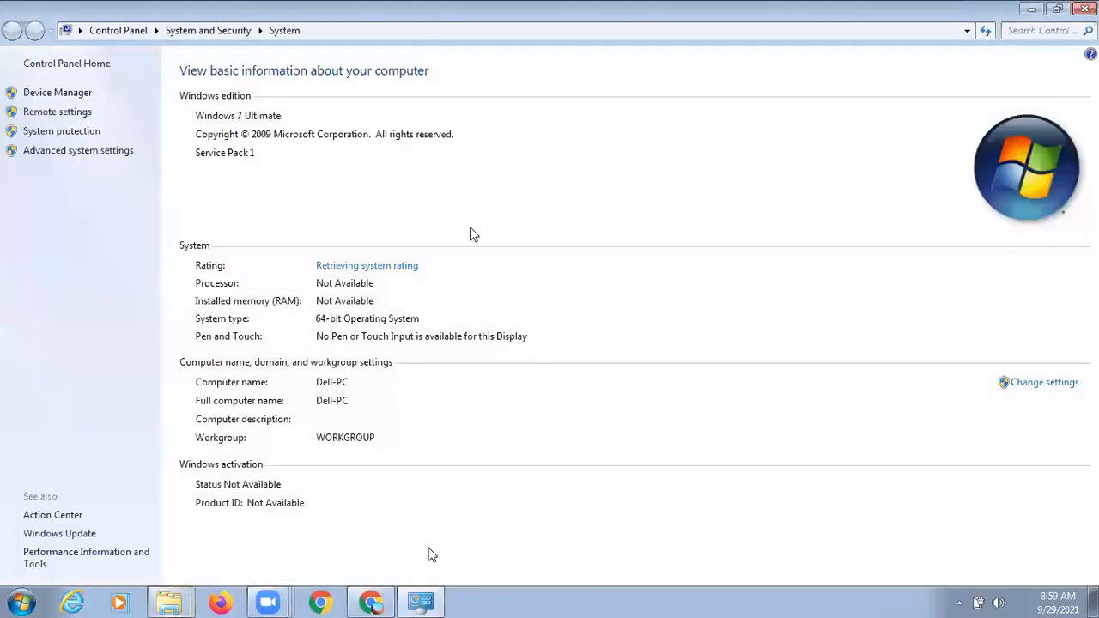
pyautogui.moveTo(335, 213)
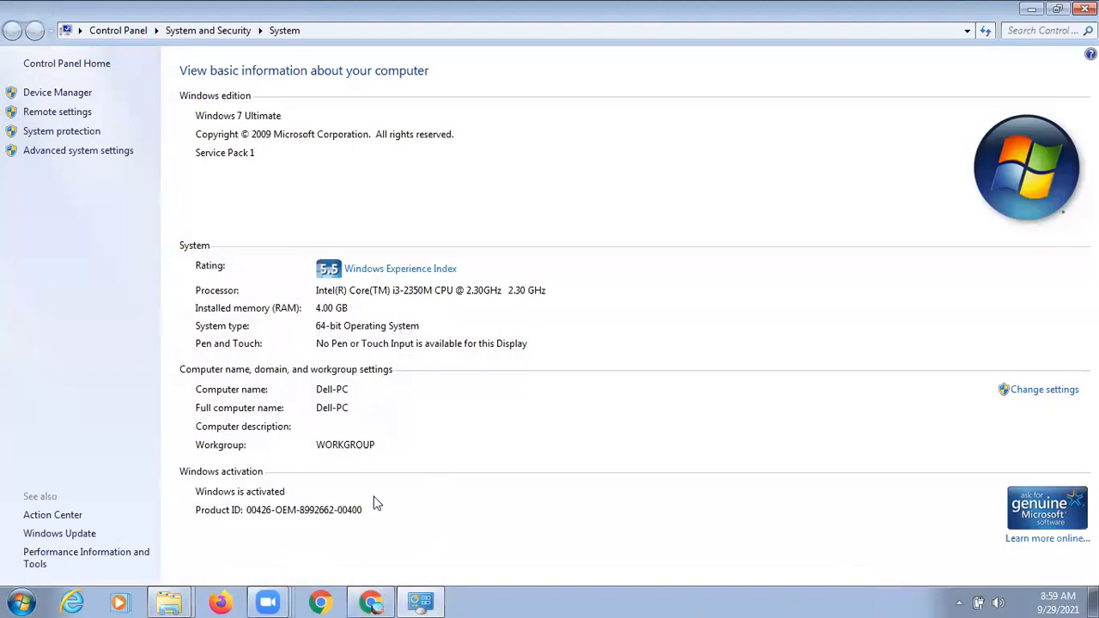
pyautogui.click(370, 601)
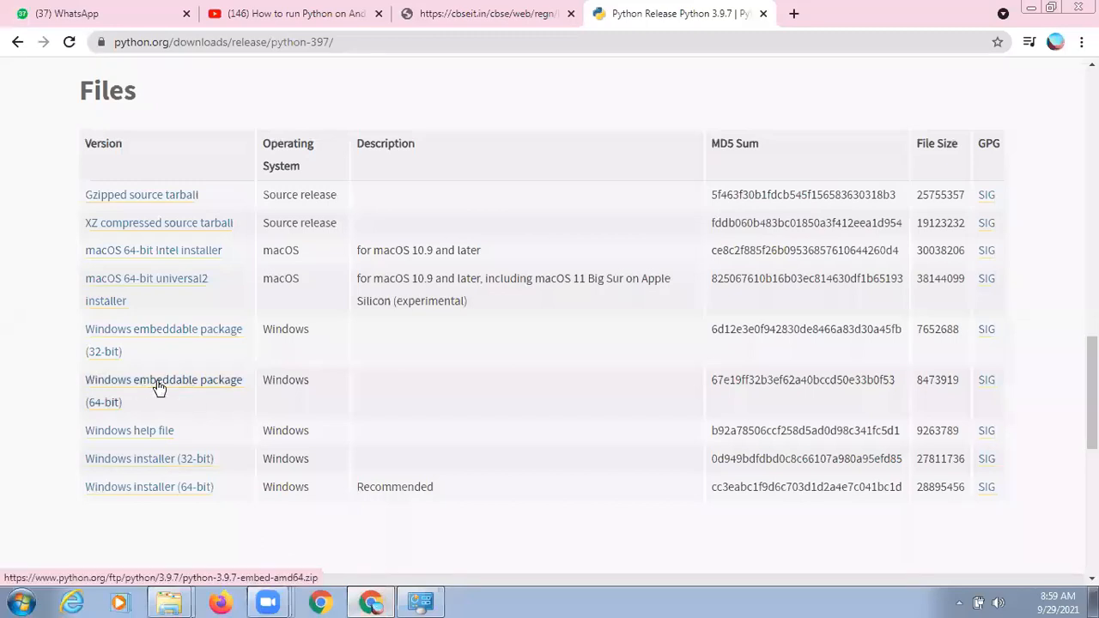
# Download the Windows embeddable package (64-bit) and the Windows installer (64-bit) of Python 3.9.7
pyautogui.moveTo(225, 410)
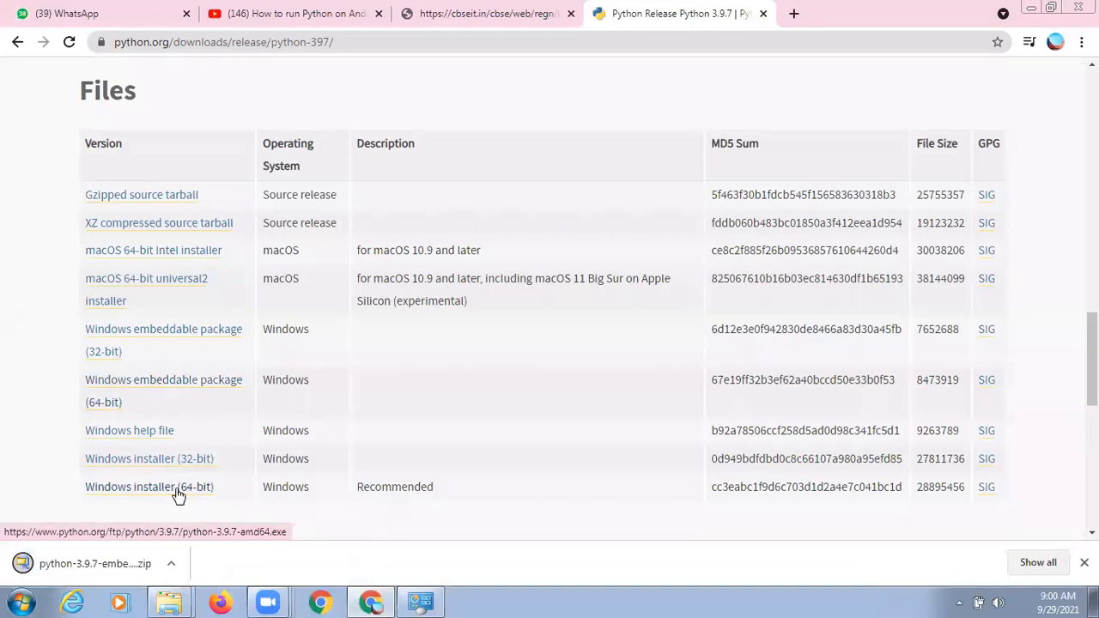
pyautogui.moveTo(365, 562)
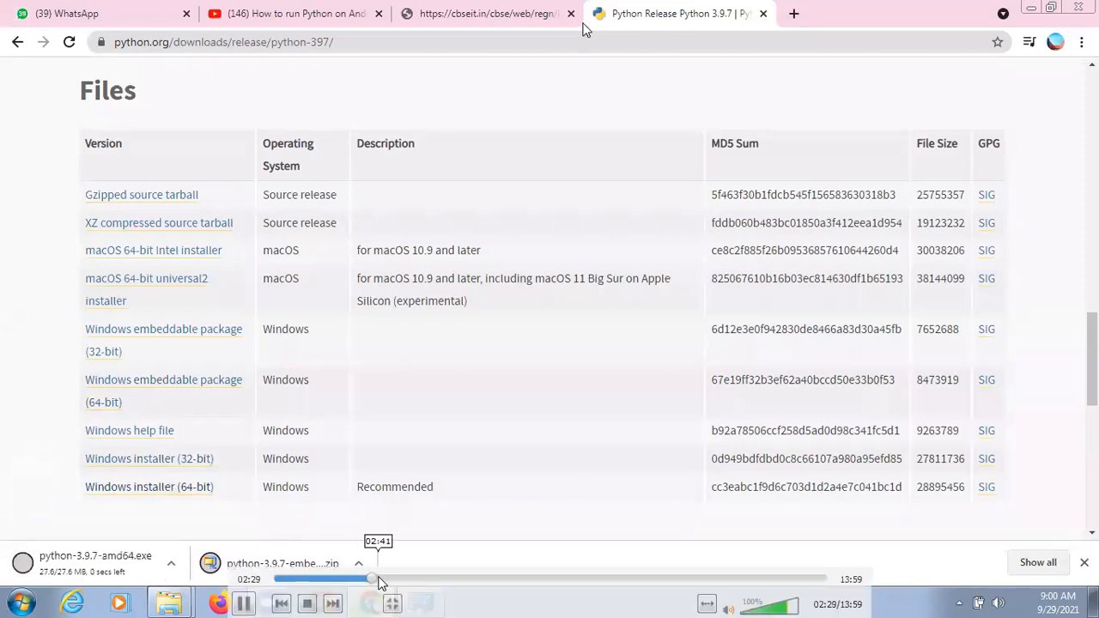
pyautogui.click(379, 580)
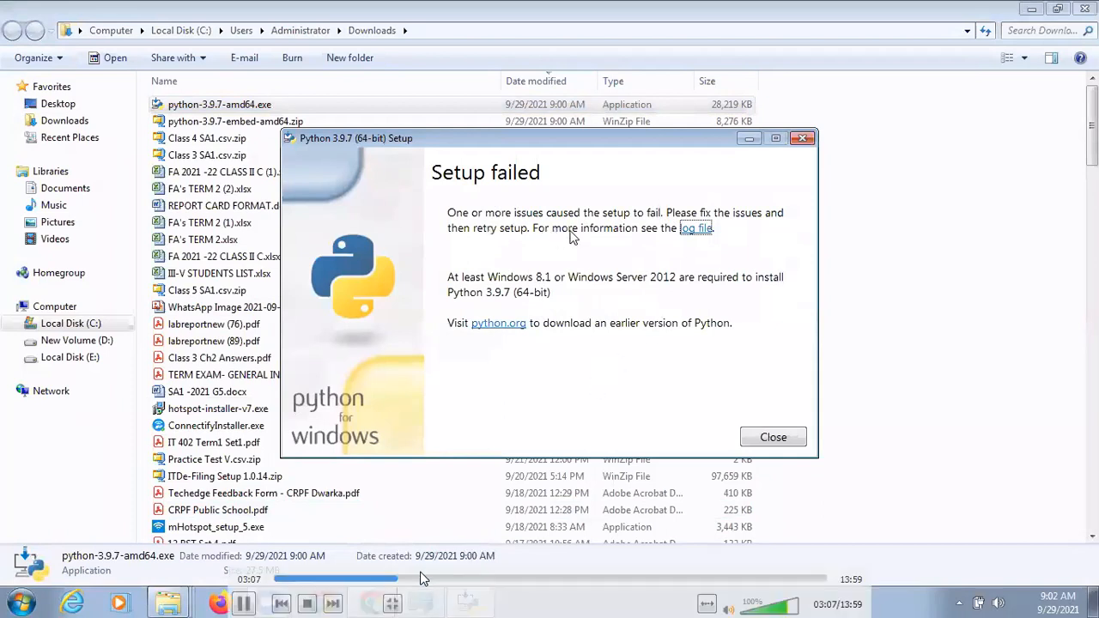
pyautogui.click(408, 580)
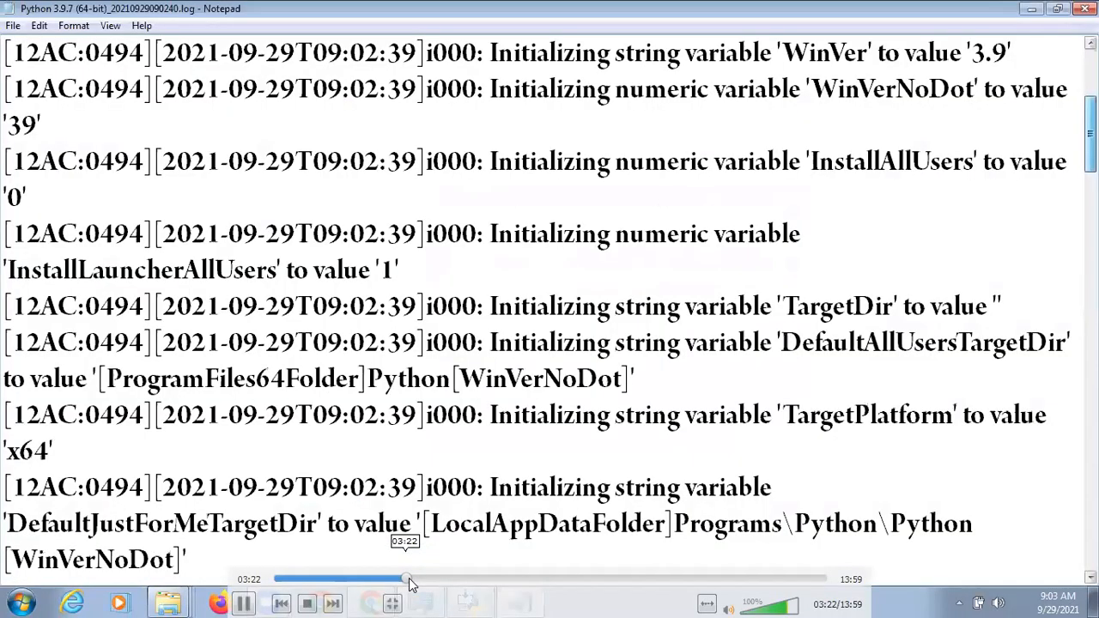
pyautogui.click(419, 580)
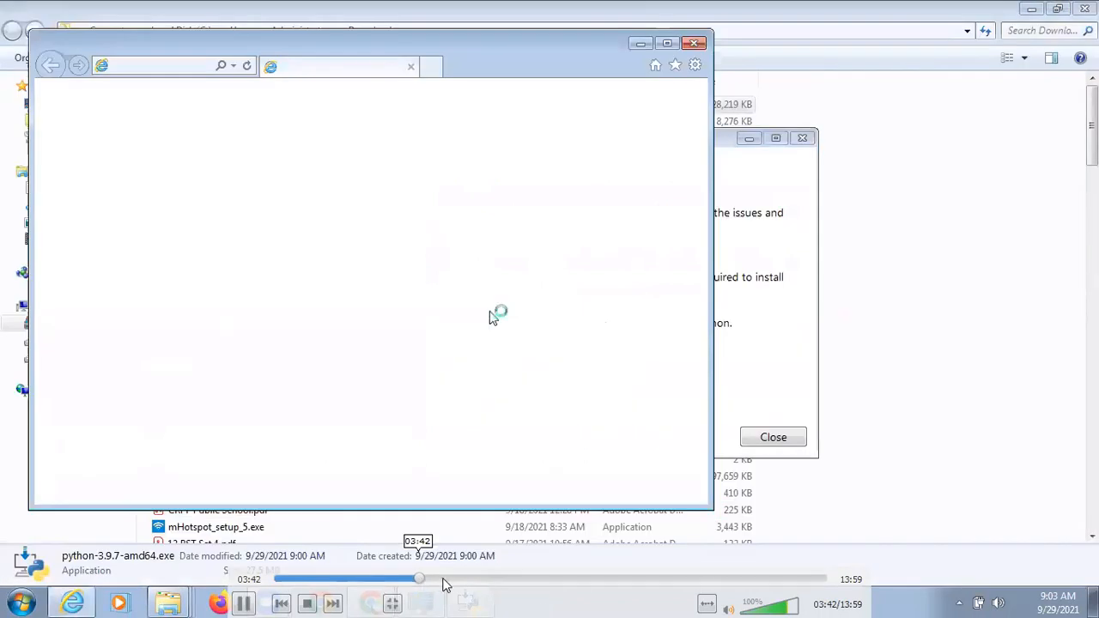
pyautogui.click(450, 580)
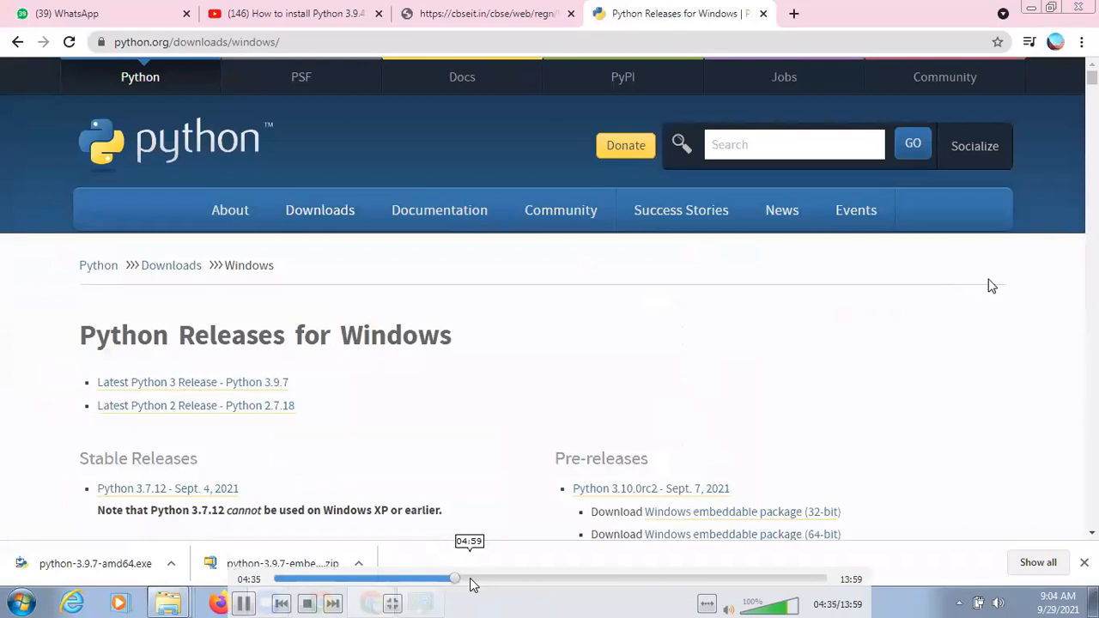
pyautogui.click(471, 581)
pyautogui.click(484, 582)
pyautogui.click(498, 578)
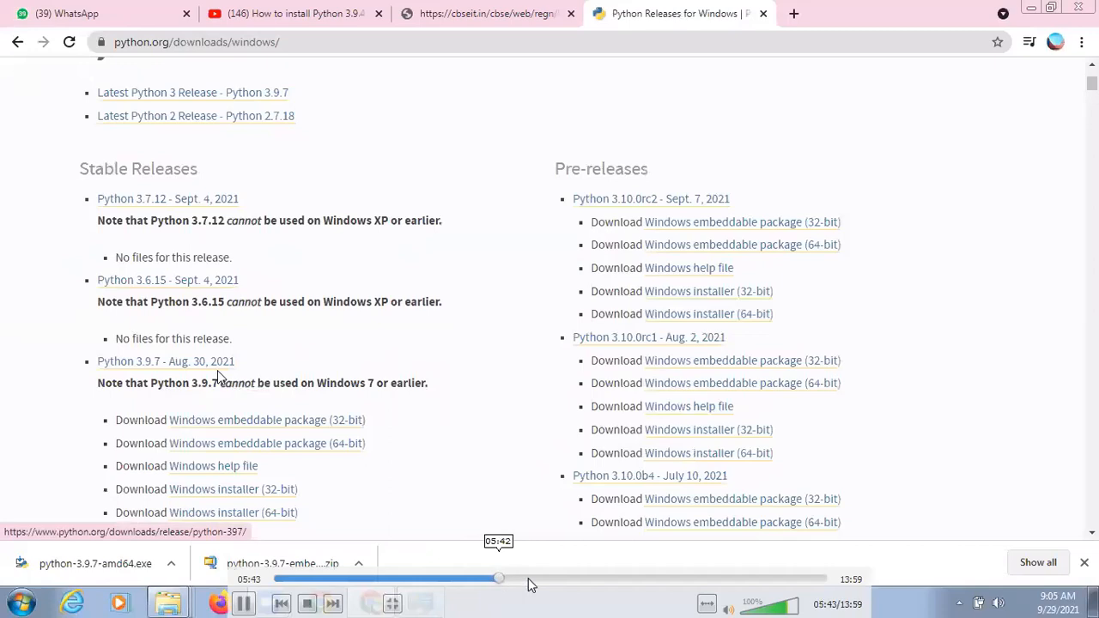
pyautogui.click(528, 581)
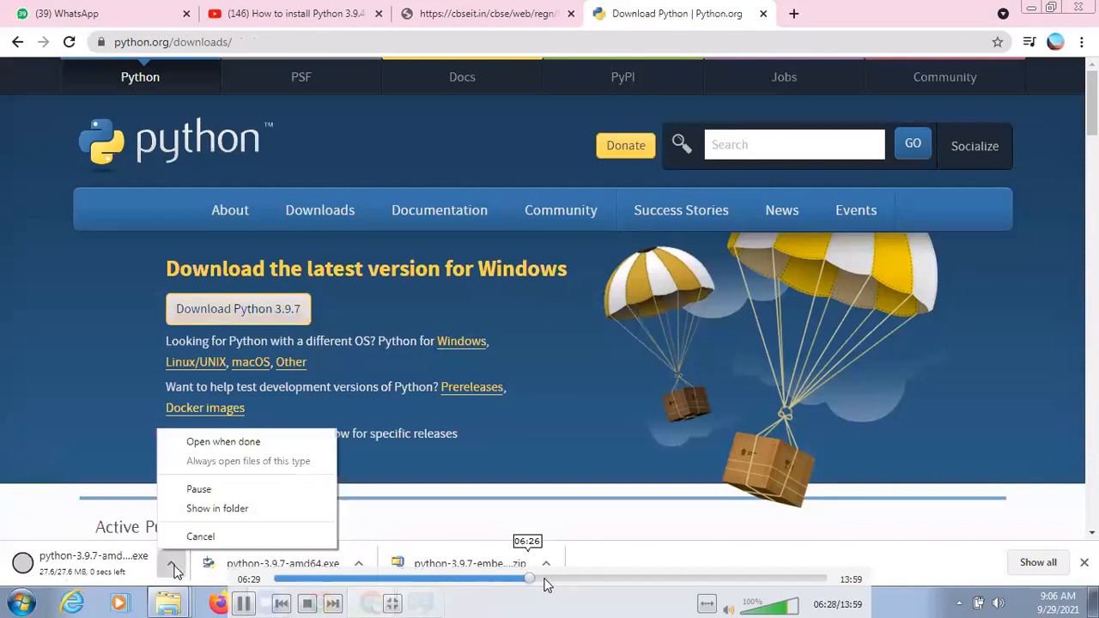
pyautogui.click(562, 580)
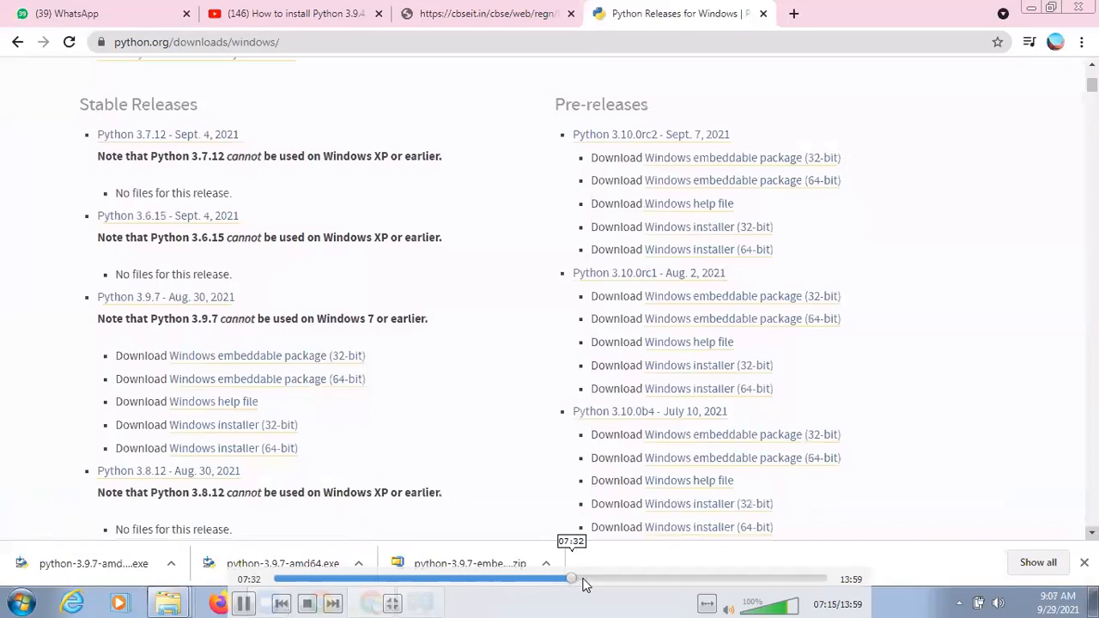
pyautogui.click(583, 581)
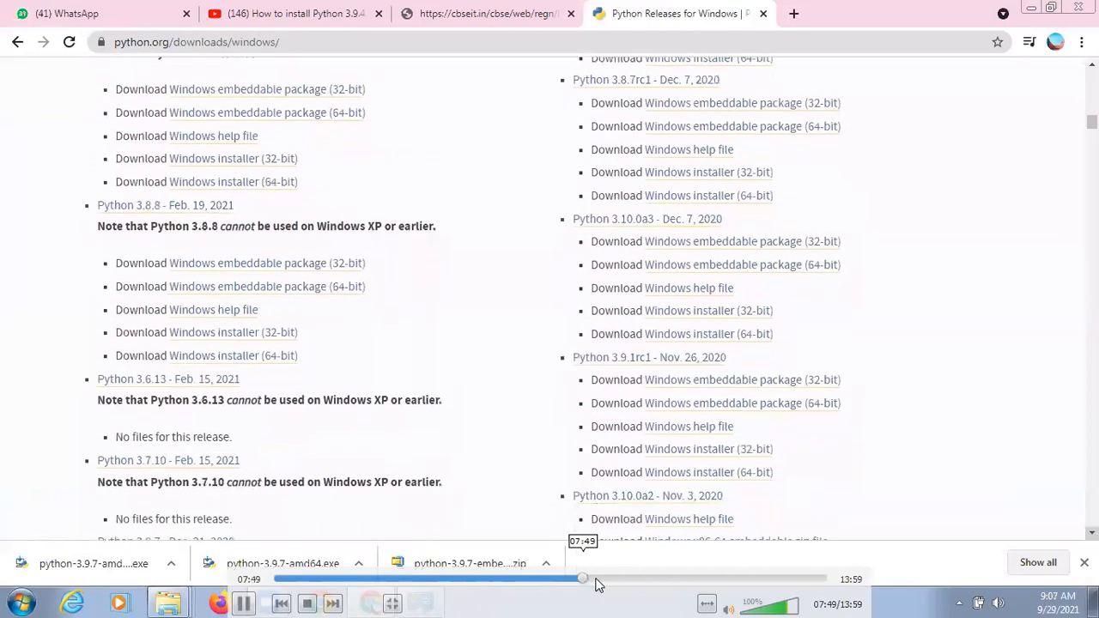
pyautogui.click(601, 581)
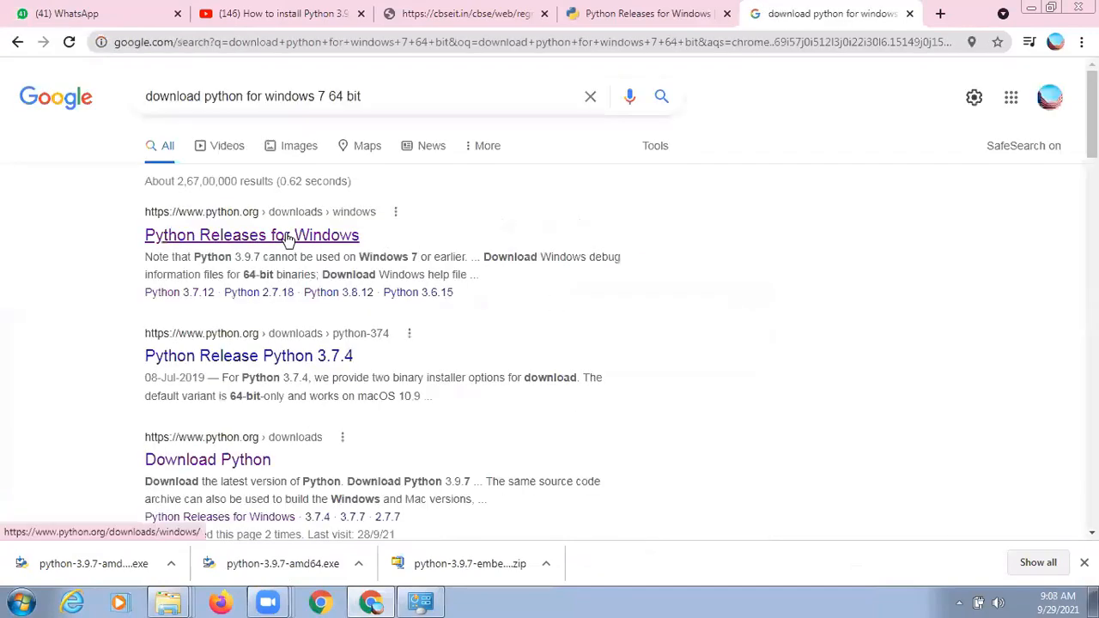
# Open the Python 3.7.4 release page from the search results and download the Windows x86-64 executable installer
pyautogui.click(285, 361)
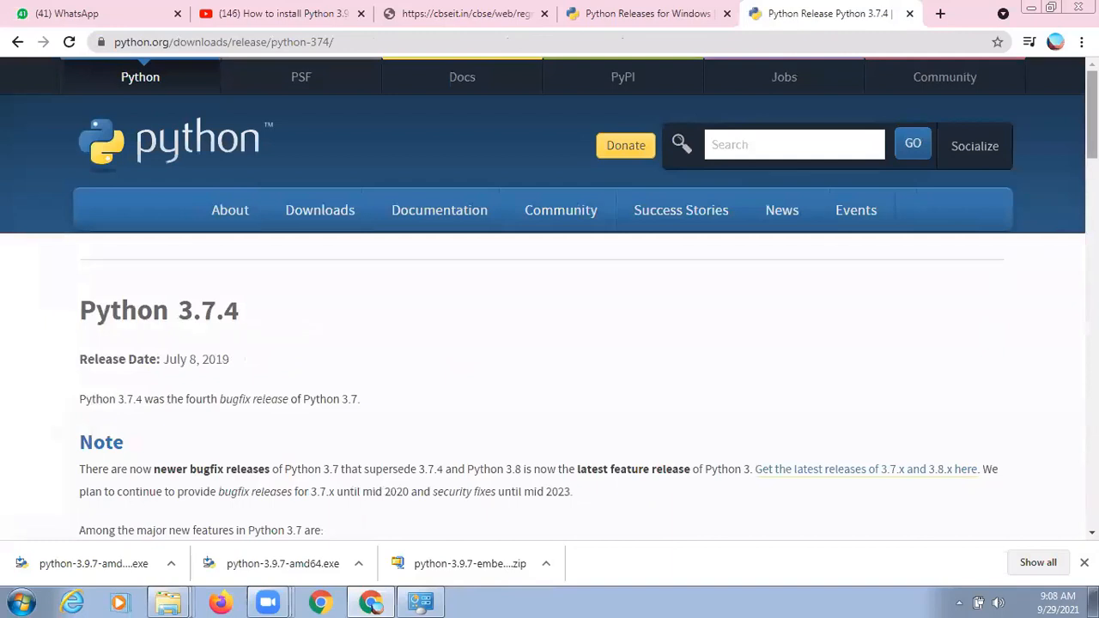
pyautogui.scroll(-2, 1025, 254)
pyautogui.scroll(-8, 549, 298)
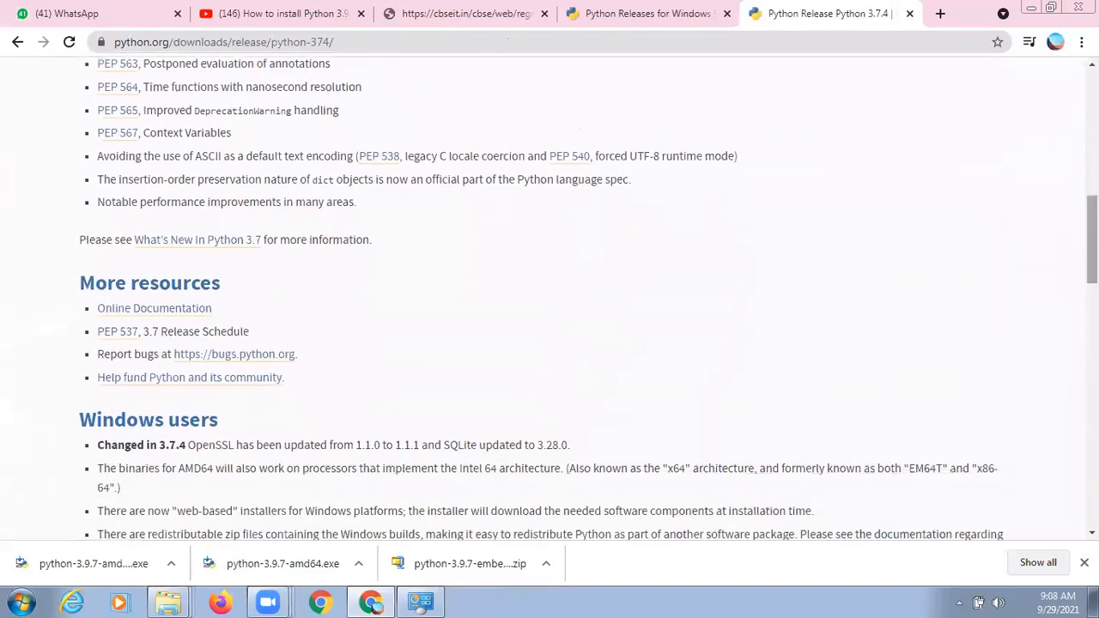
pyautogui.scroll(-3, 549, 297)
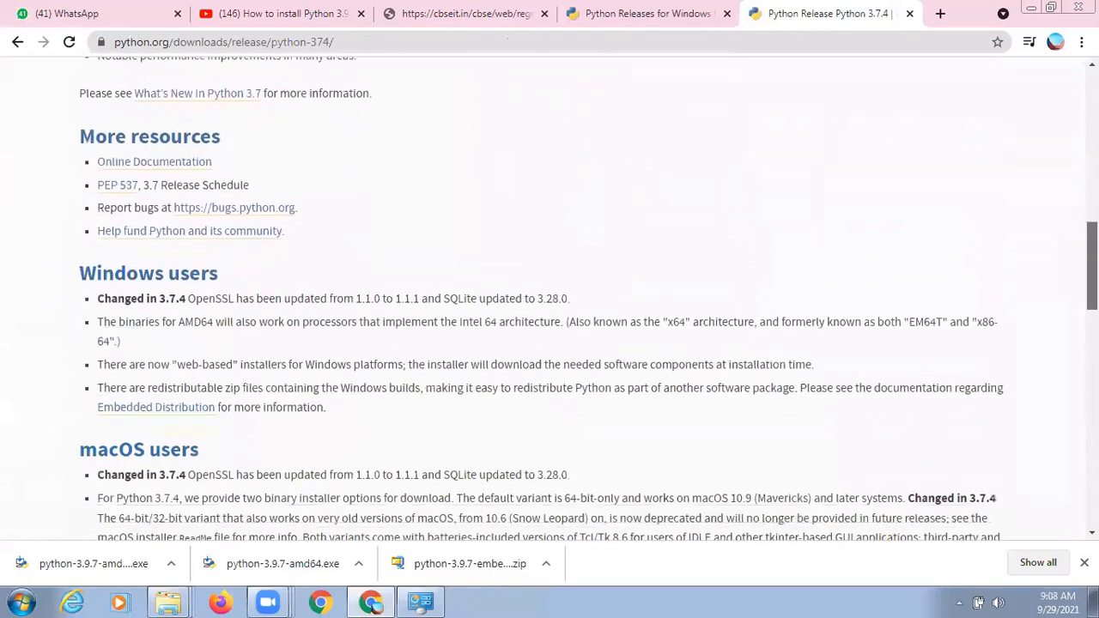
pyautogui.scroll(-3, 549, 298)
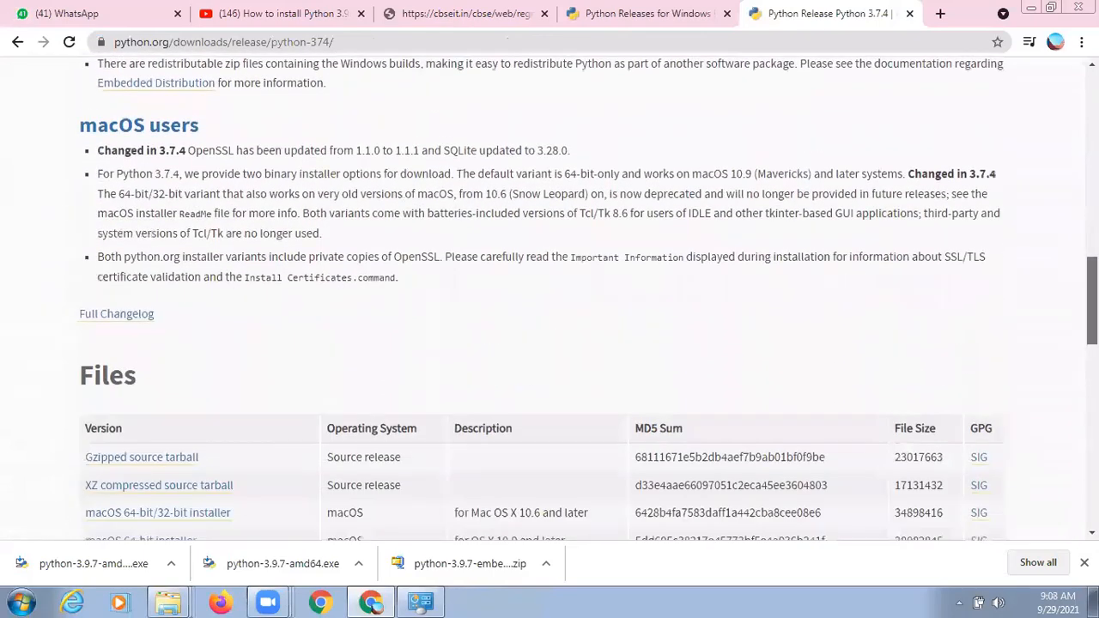
pyautogui.scroll(-4, 550, 297)
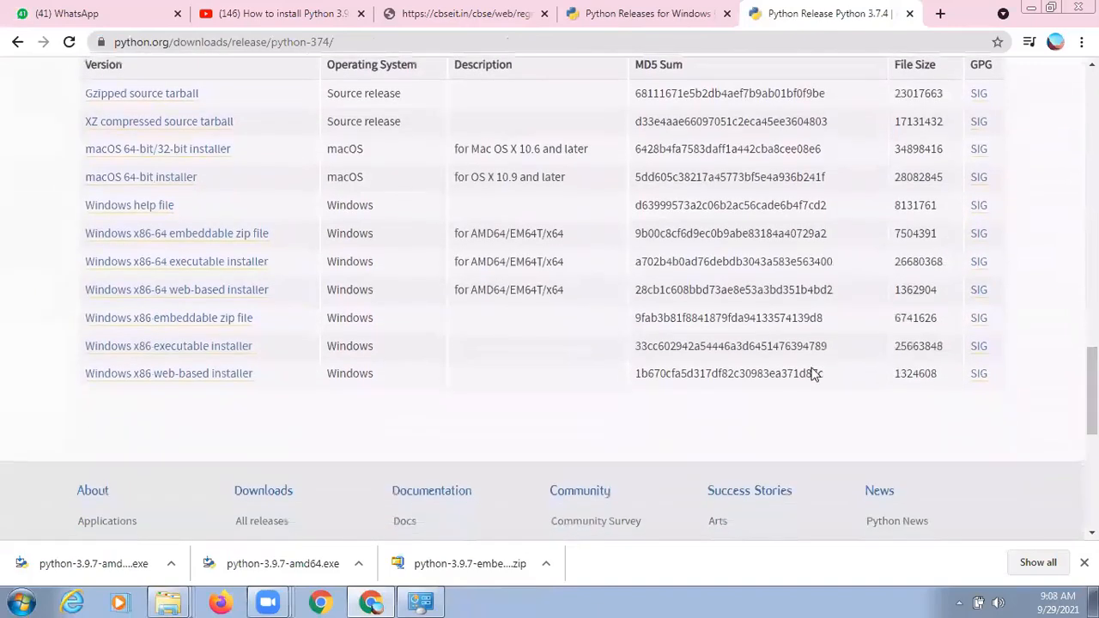
pyautogui.click(229, 270)
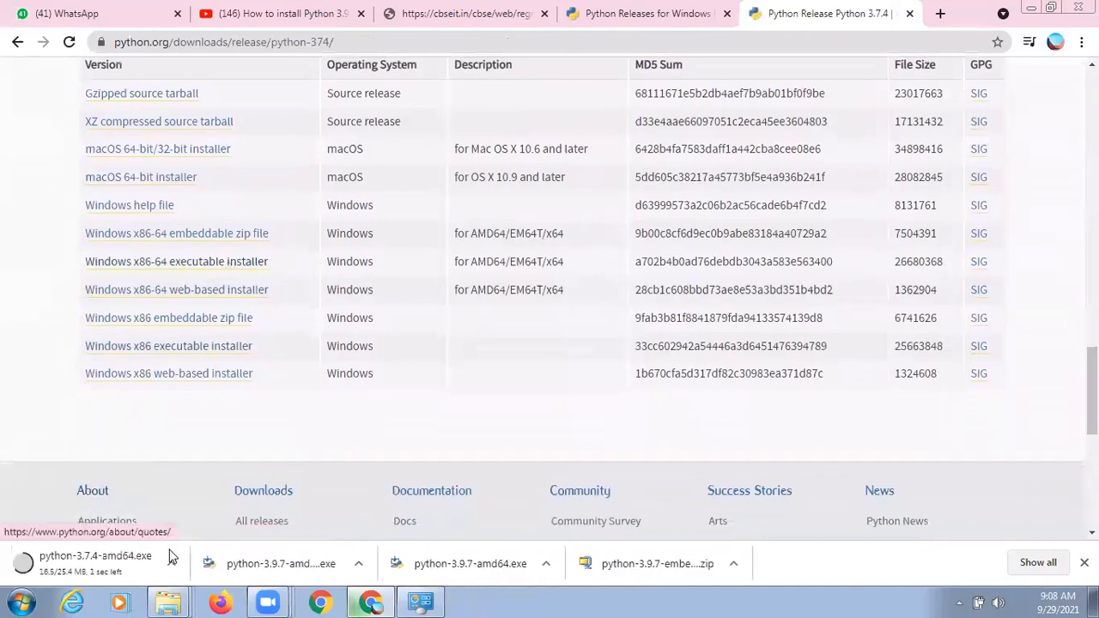
# Show the downloaded python-3.7.4-amd64.exe in its folder and run it, accepting the security warning
pyautogui.click(171, 562)
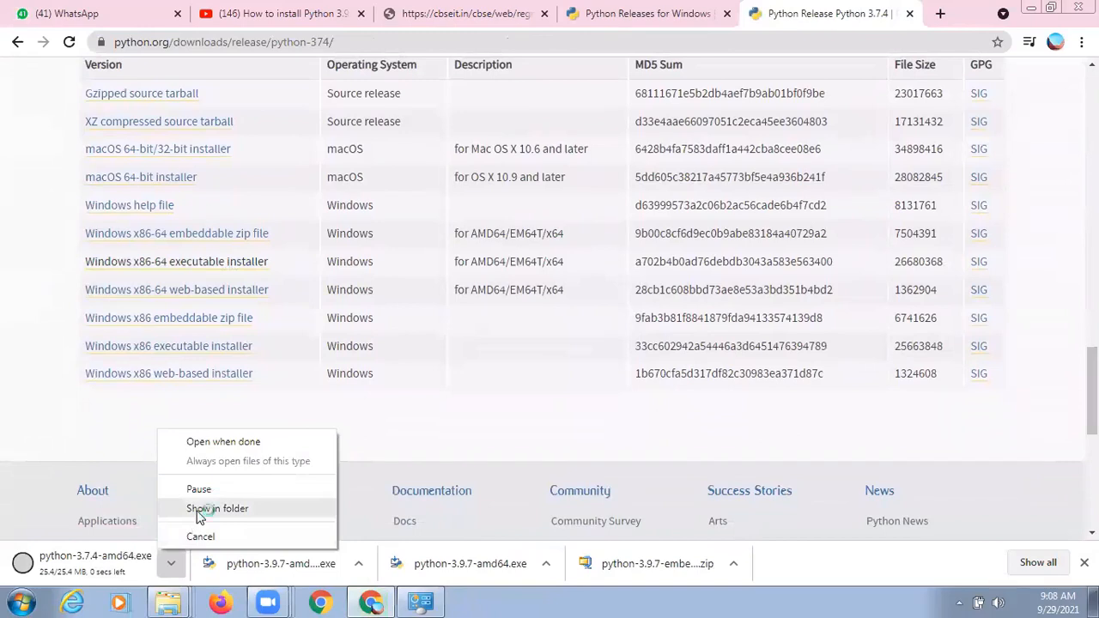
pyautogui.click(198, 513)
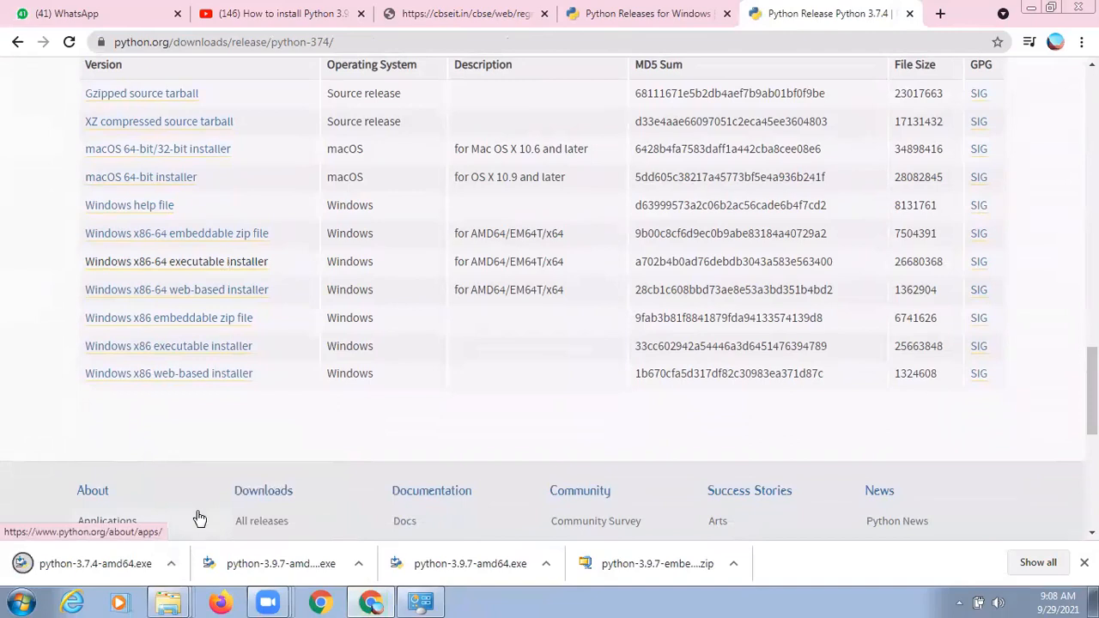
pyautogui.click(172, 569)
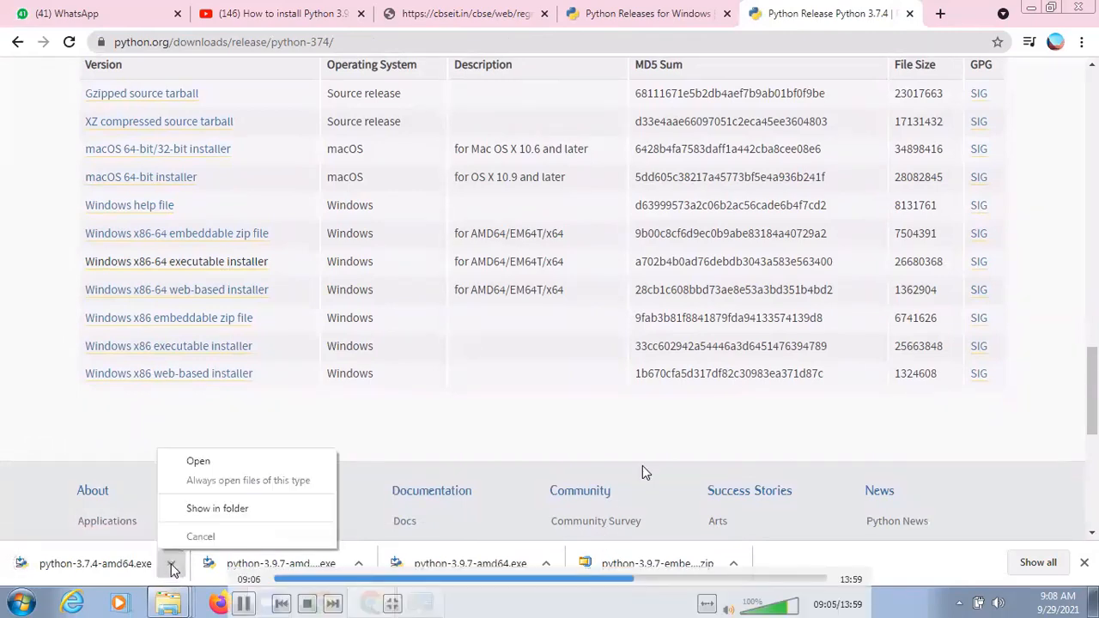
pyautogui.click(191, 511)
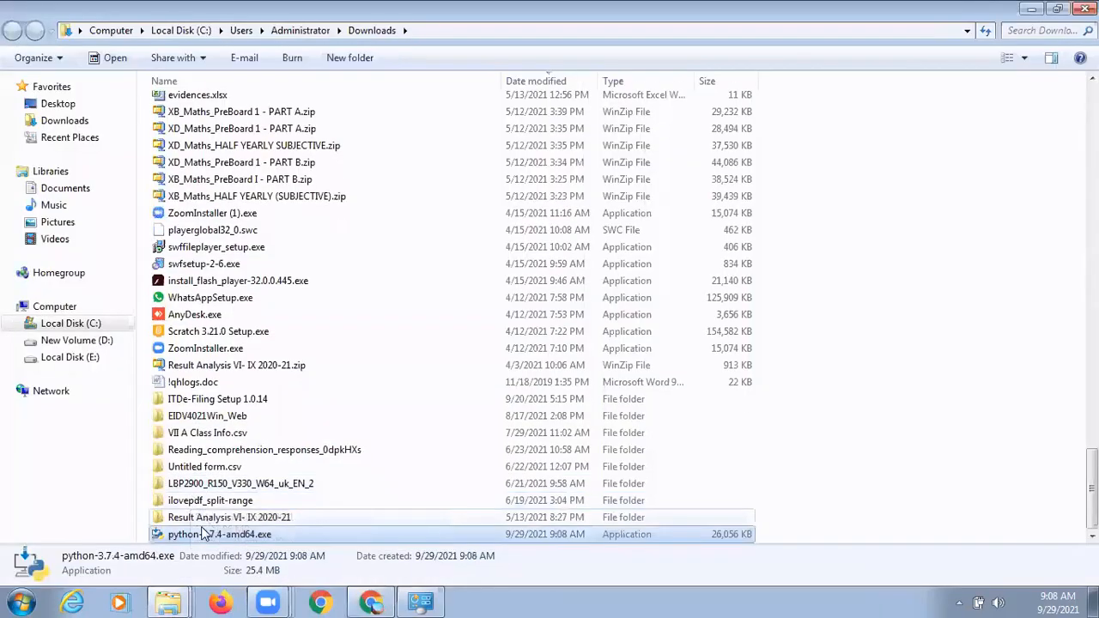
pyautogui.doubleClick(200, 536)
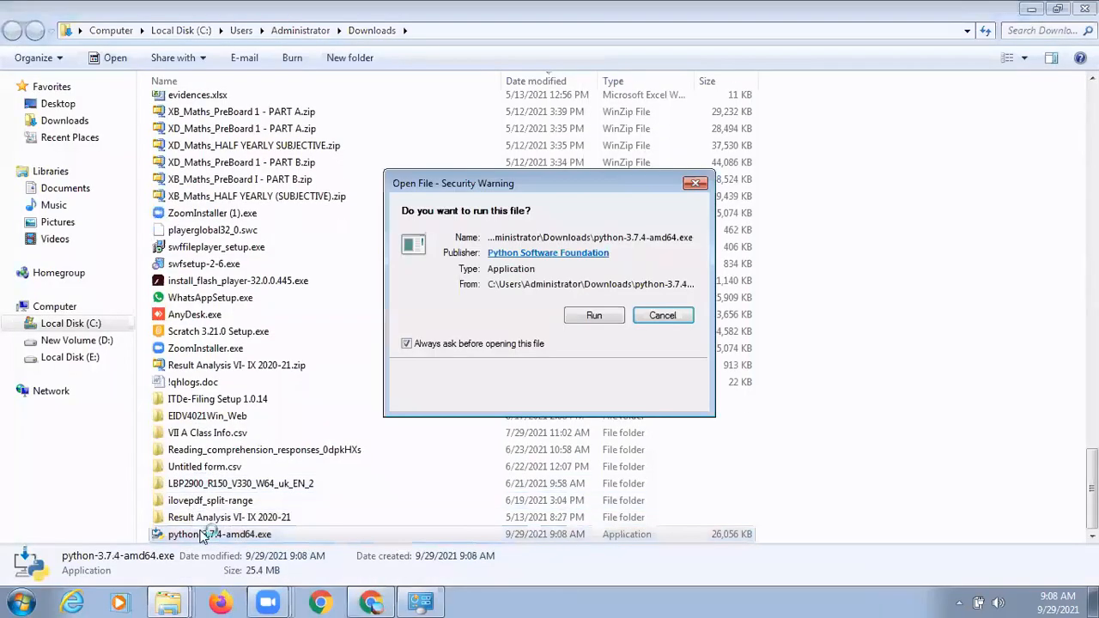
pyautogui.click(588, 315)
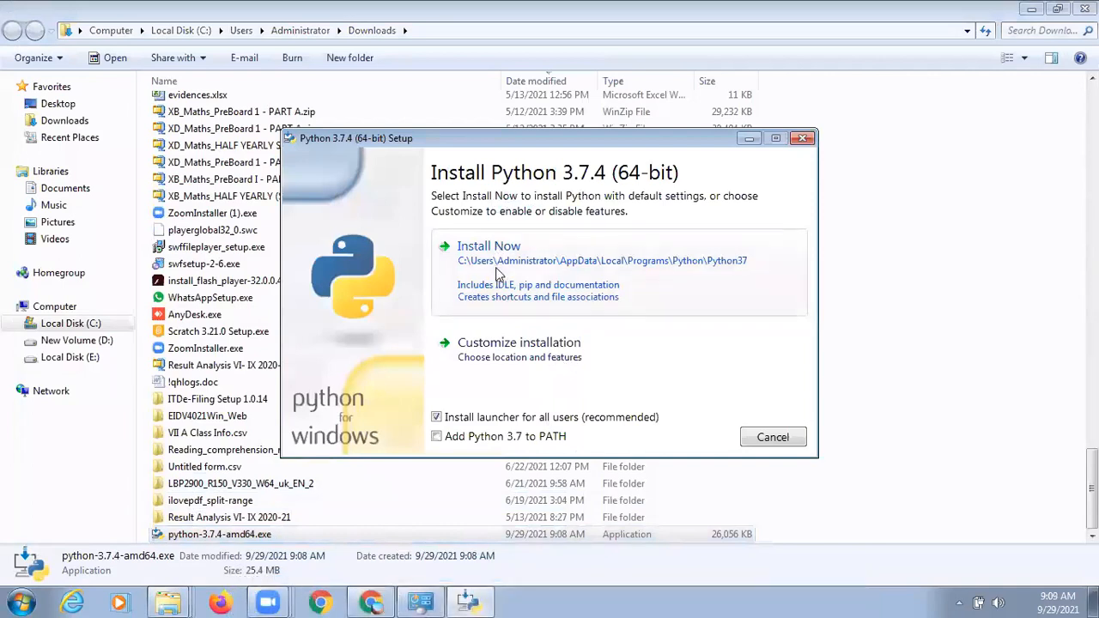
# Install Python 3.7.4 through a customized installation with the preselected optional features, setting the install location to C:\Python37
pyautogui.click(502, 351)
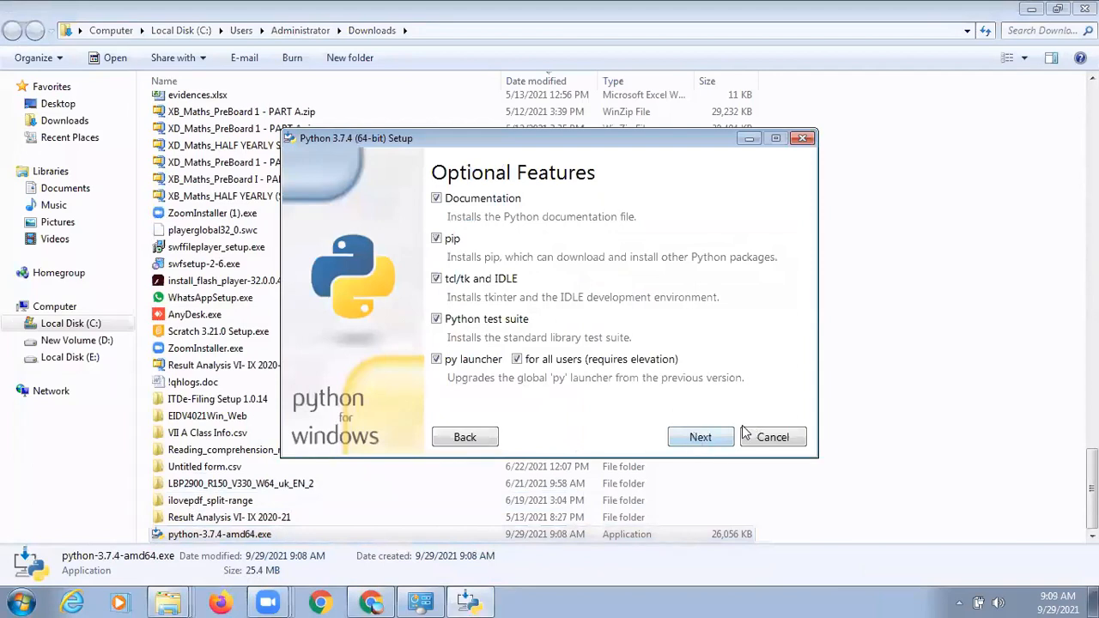
pyautogui.click(699, 438)
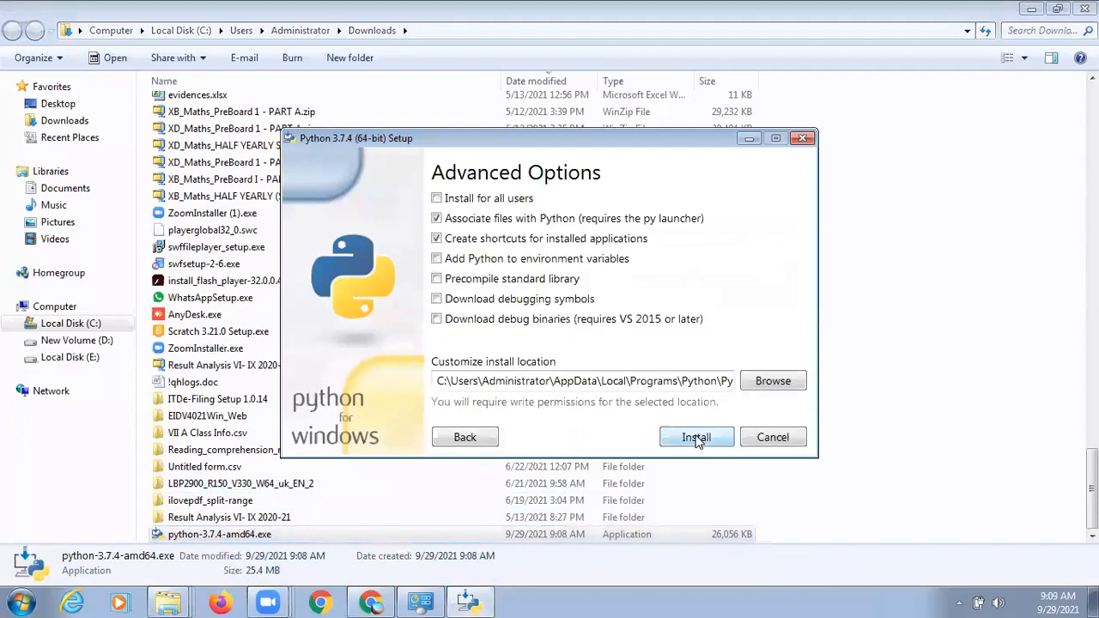
pyautogui.click(721, 380)
pyautogui.press('BackSpace')
pyautogui.press('BackSpace')
pyautogui.press('BackSpace')
pyautogui.press('BackSpace')
pyautogui.press('BackSpace')
pyautogui.press('BackSpace')
pyautogui.press('BackSpace')
pyautogui.press('BackSpace')
pyautogui.press('BackSpace')
pyautogui.press('BackSpace')
pyautogui.press('BackSpace')
pyautogui.press('BackSpace')
pyautogui.press('BackSpace')
pyautogui.press('BackSpace')
pyautogui.press('BackSpace')
pyautogui.press('BackSpace')
pyautogui.press('BackSpace')
pyautogui.press('BackSpace')
pyautogui.press('BackSpace')
pyautogui.press('BackSpace')
pyautogui.press('BackSpace')
pyautogui.press('BackSpace')
pyautogui.press('BackSpace')
pyautogui.press('BackSpace')
pyautogui.press('BackSpace')
pyautogui.press('BackSpace')
pyautogui.press('BackSpace')
pyautogui.press('BackSpace')
pyautogui.press('BackSpace')
pyautogui.press('BackSpace')
pyautogui.press('BackSpace')
pyautogui.press('BackSpace')
pyautogui.press('BackSpace')
pyautogui.press('BackSpace')
pyautogui.press('BackSpace')
pyautogui.press('BackSpace')
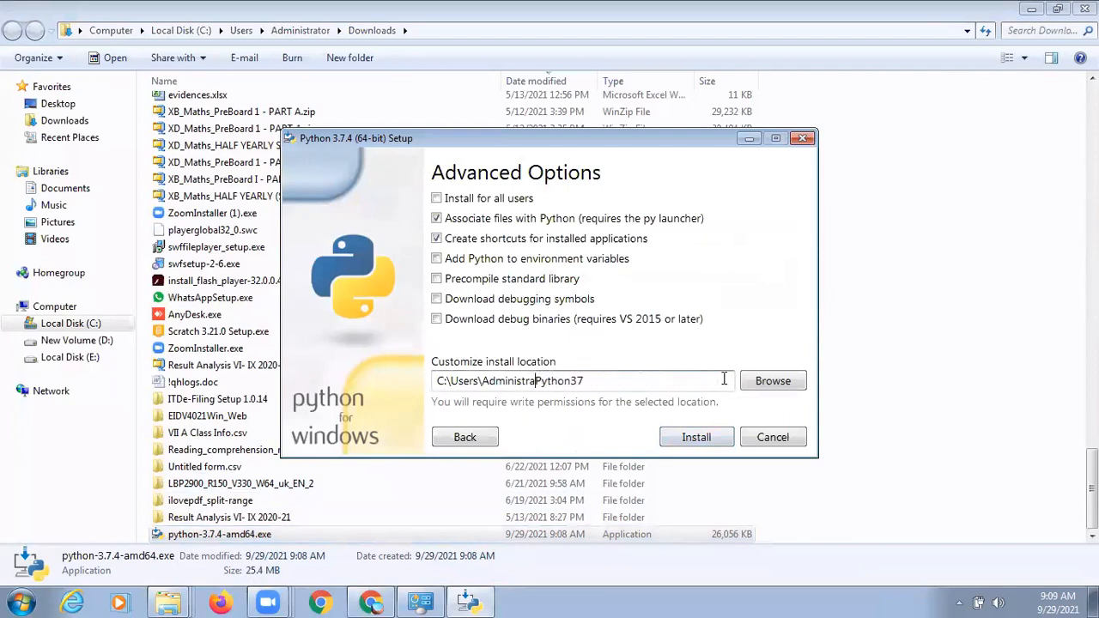
pyautogui.press('BackSpace')
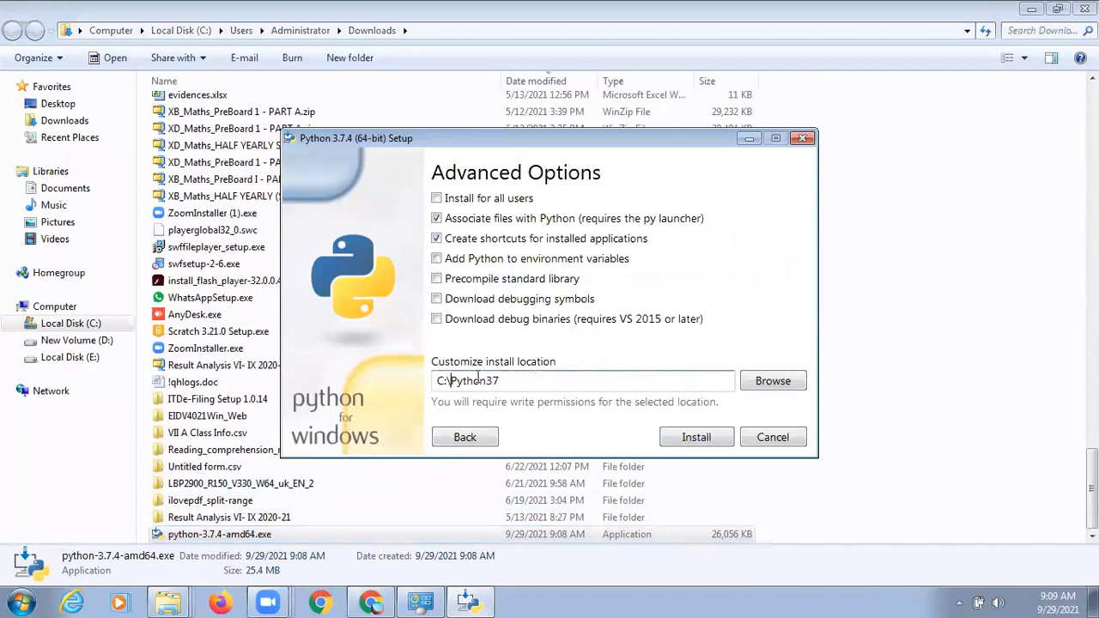
pyautogui.click(696, 438)
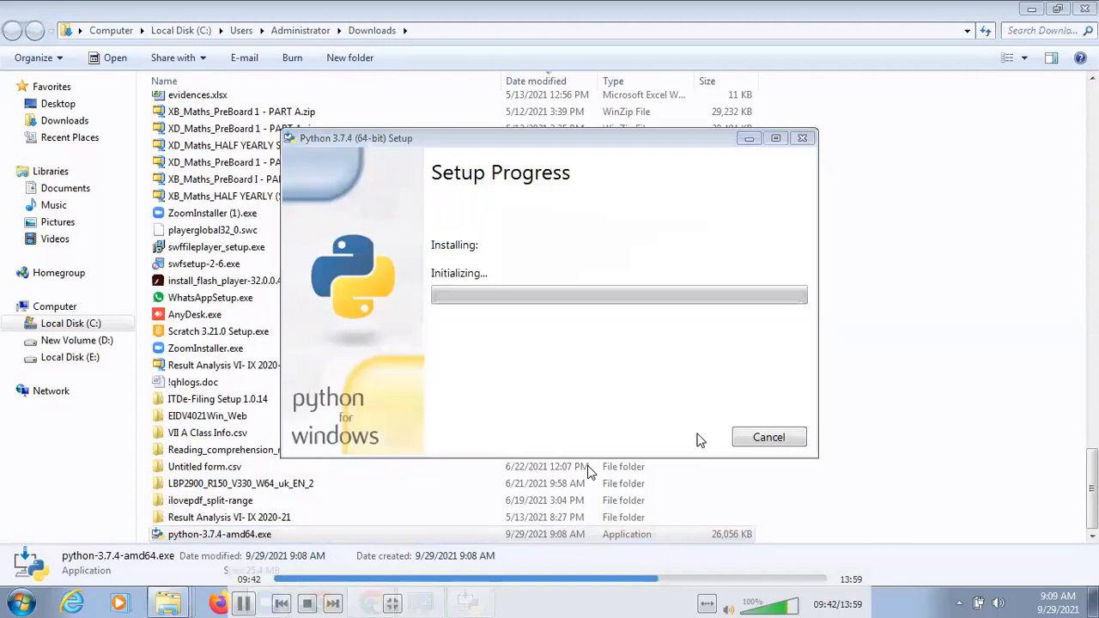
pyautogui.click(669, 577)
pyautogui.click(680, 577)
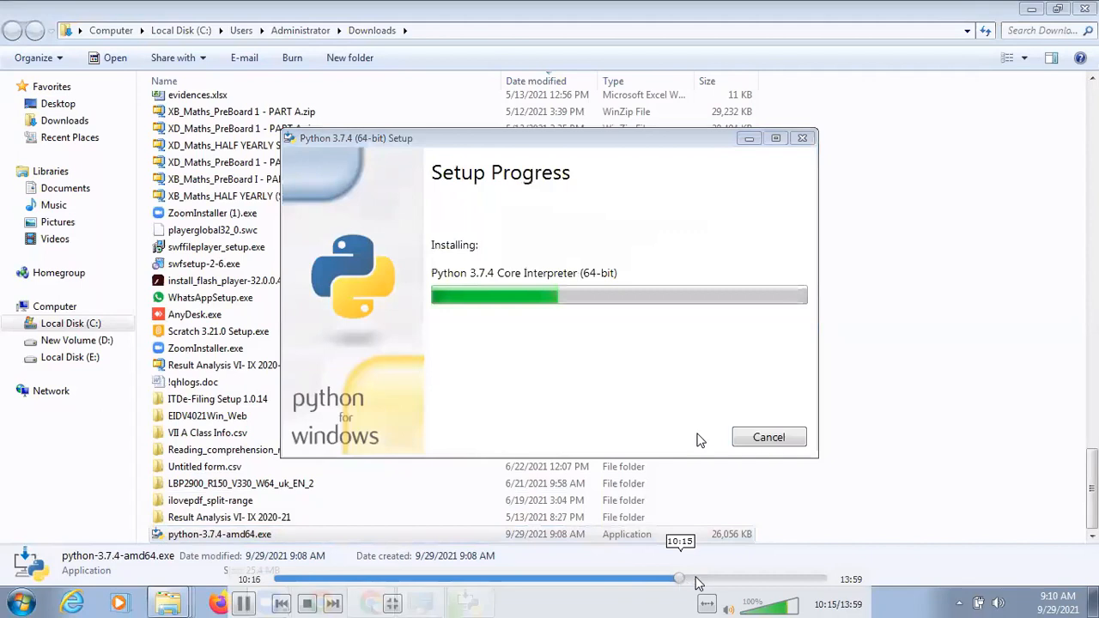
pyautogui.click(695, 579)
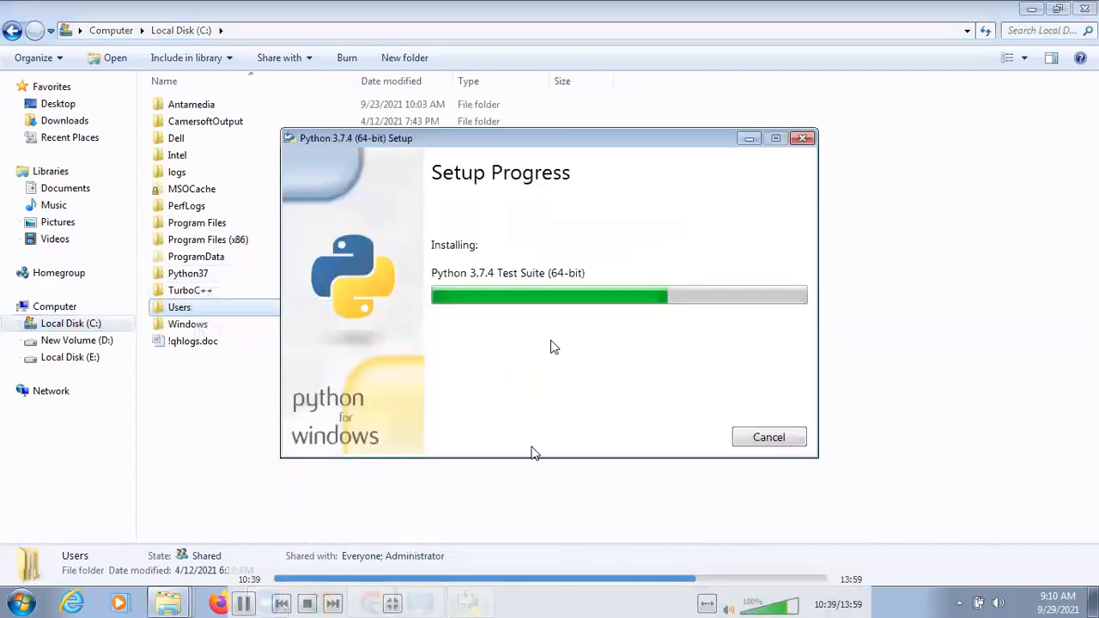
pyautogui.click(709, 579)
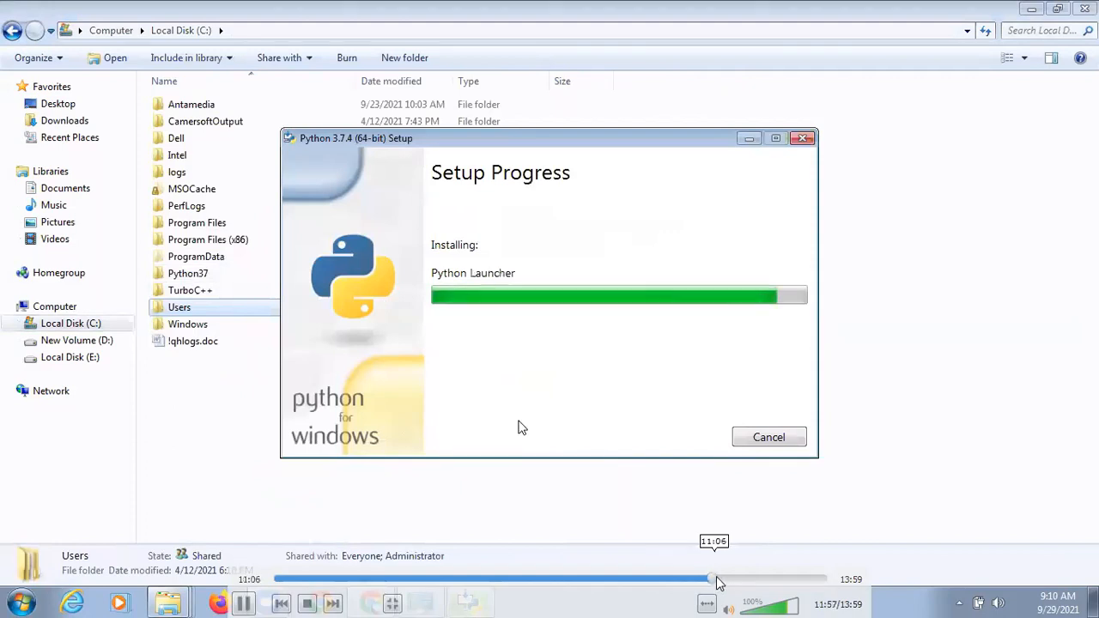
pyautogui.click(723, 580)
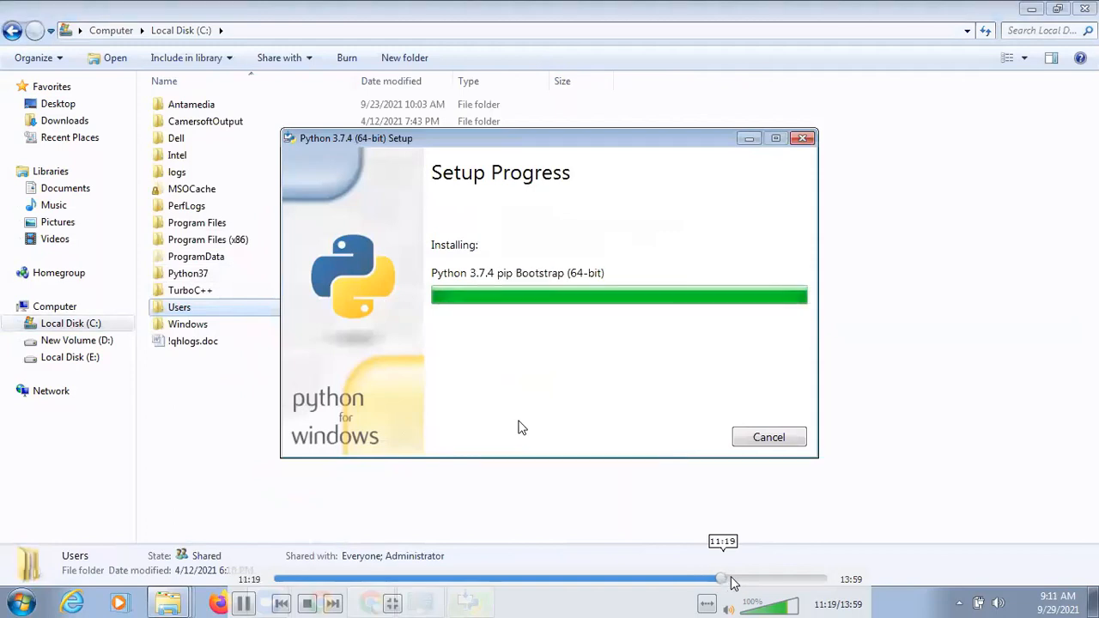
pyautogui.click(731, 580)
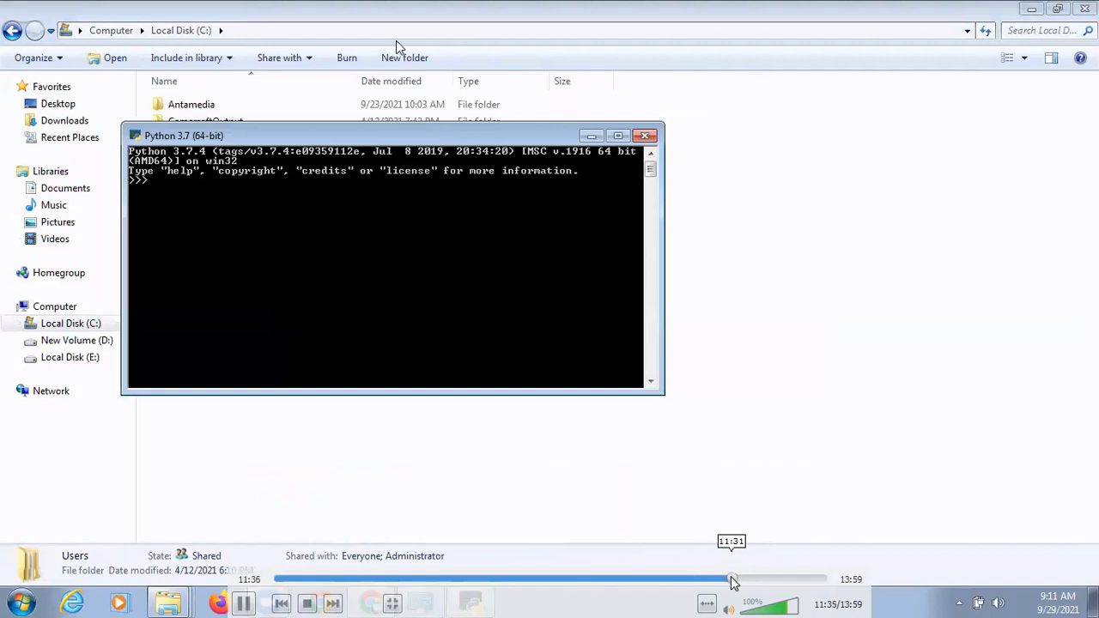
pyautogui.click(724, 580)
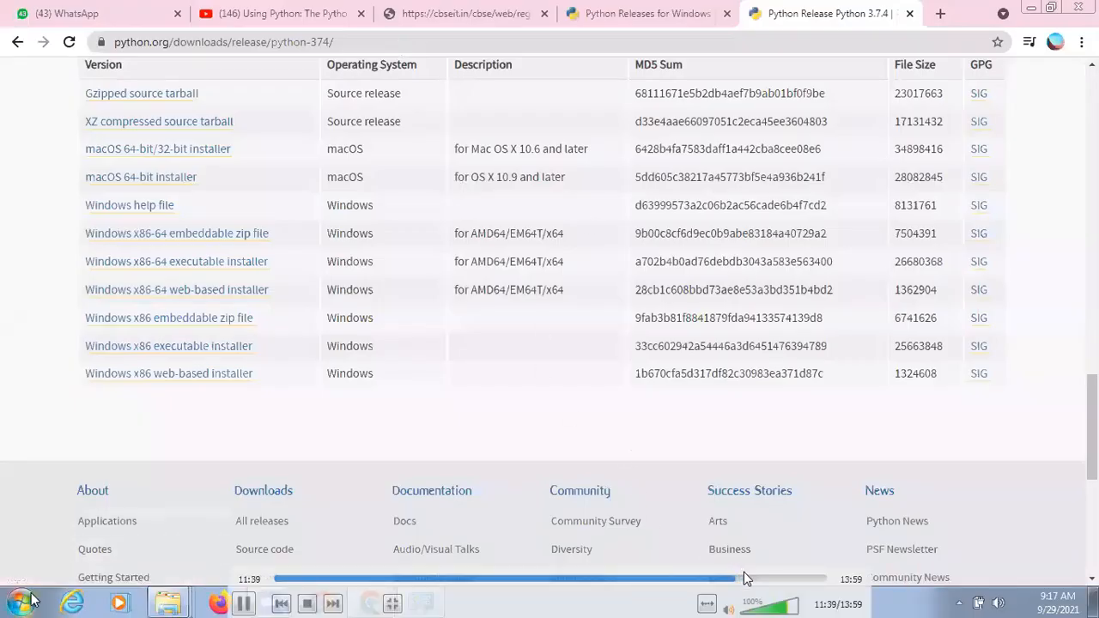
pyautogui.click(755, 581)
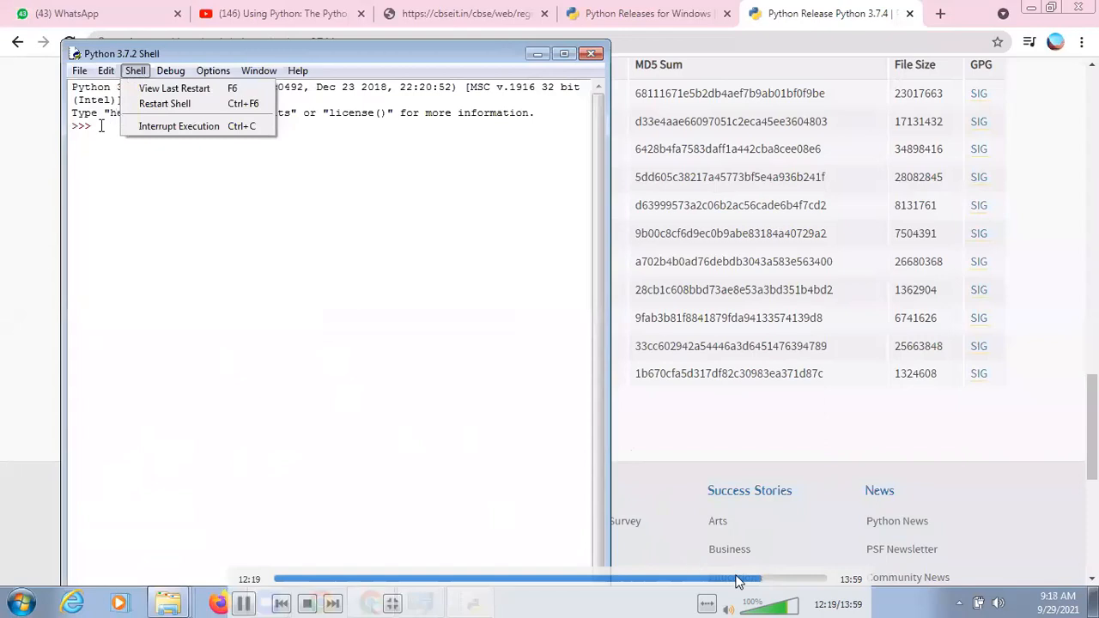
pyautogui.click(747, 580)
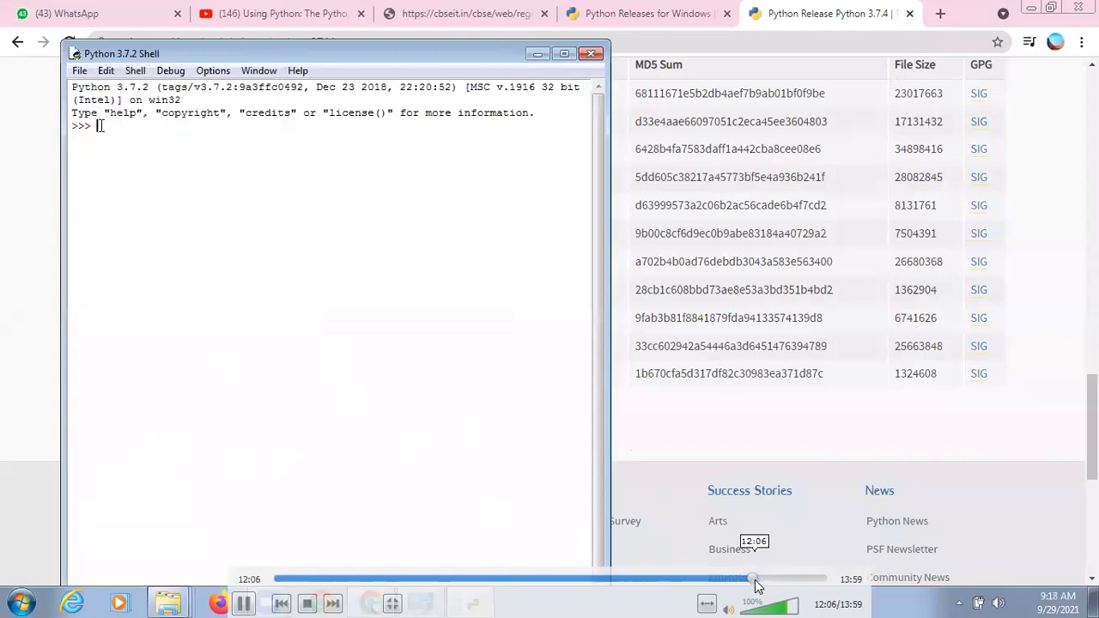
pyautogui.click(744, 581)
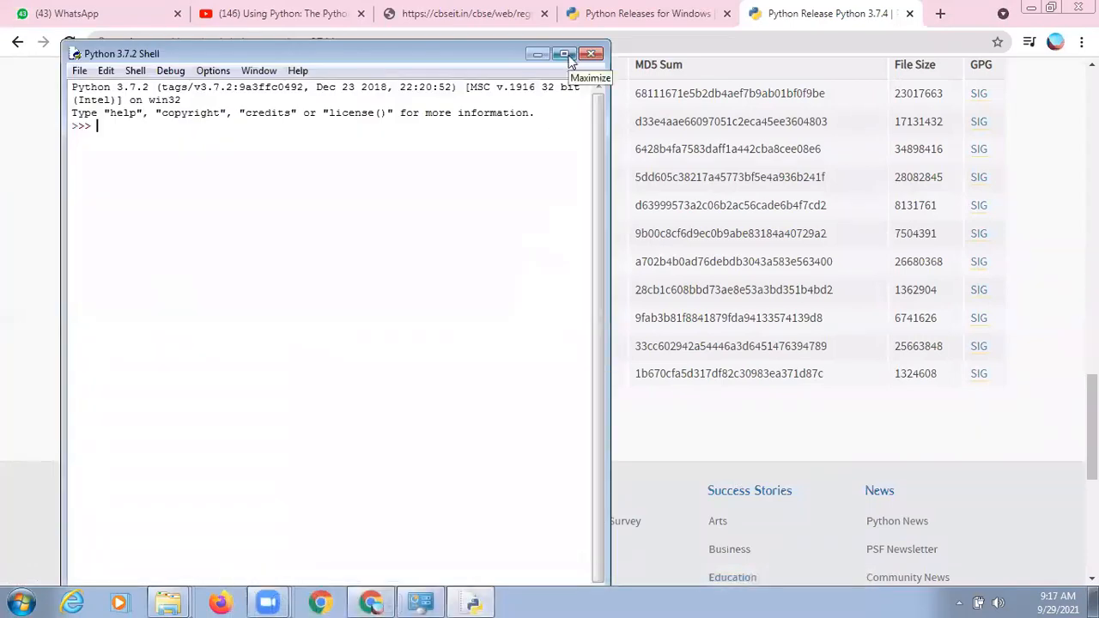
pyautogui.moveTo(770, 583)
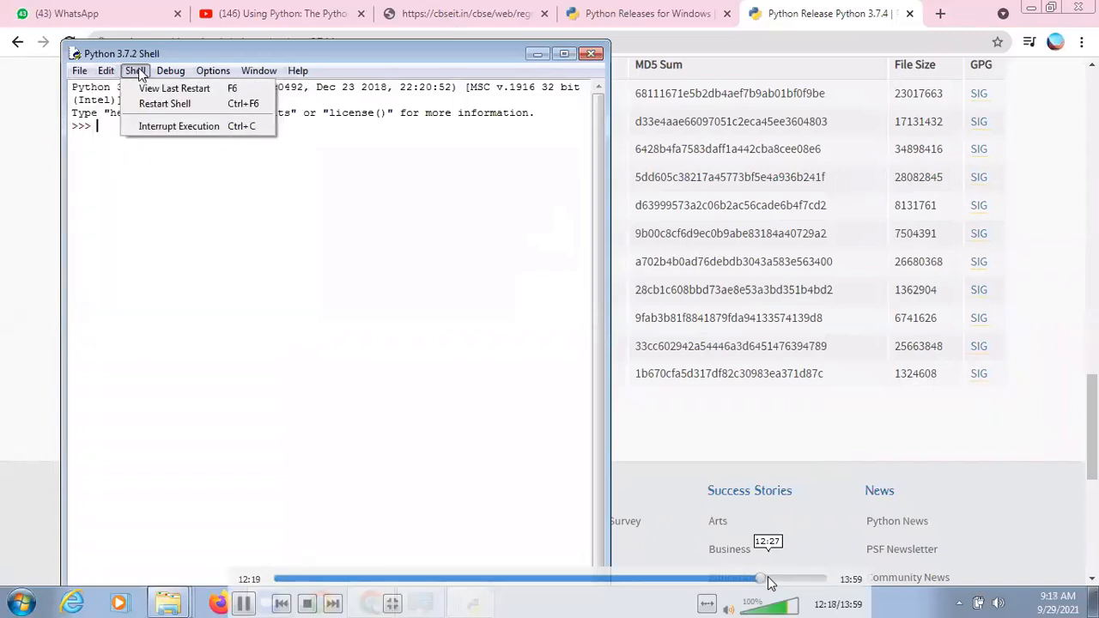
pyautogui.click(769, 578)
pyautogui.click(775, 578)
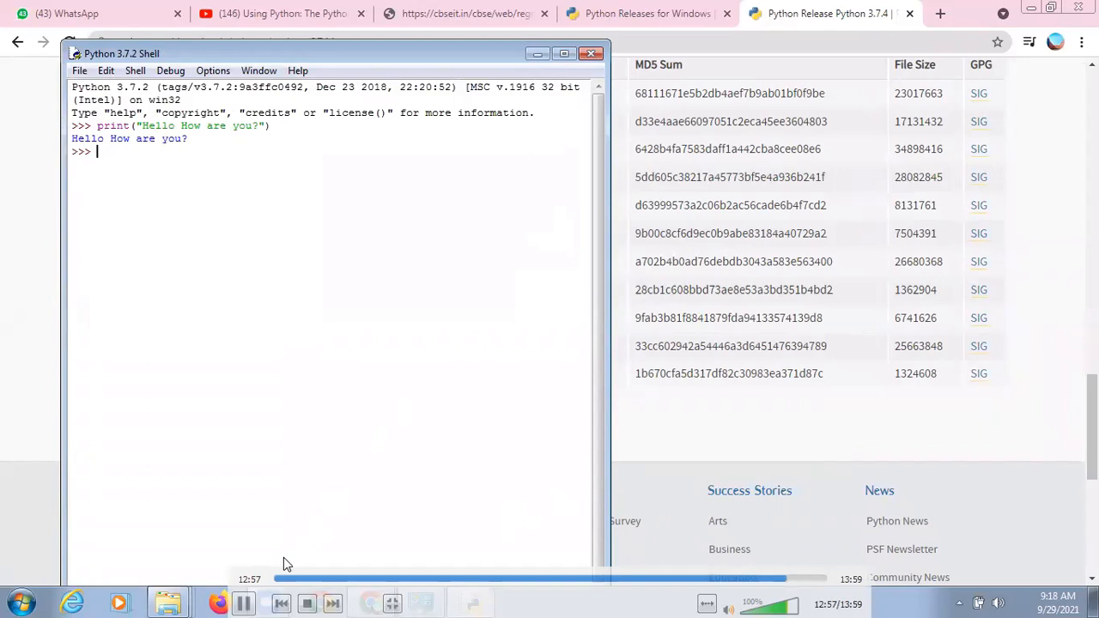
pyautogui.click(244, 600)
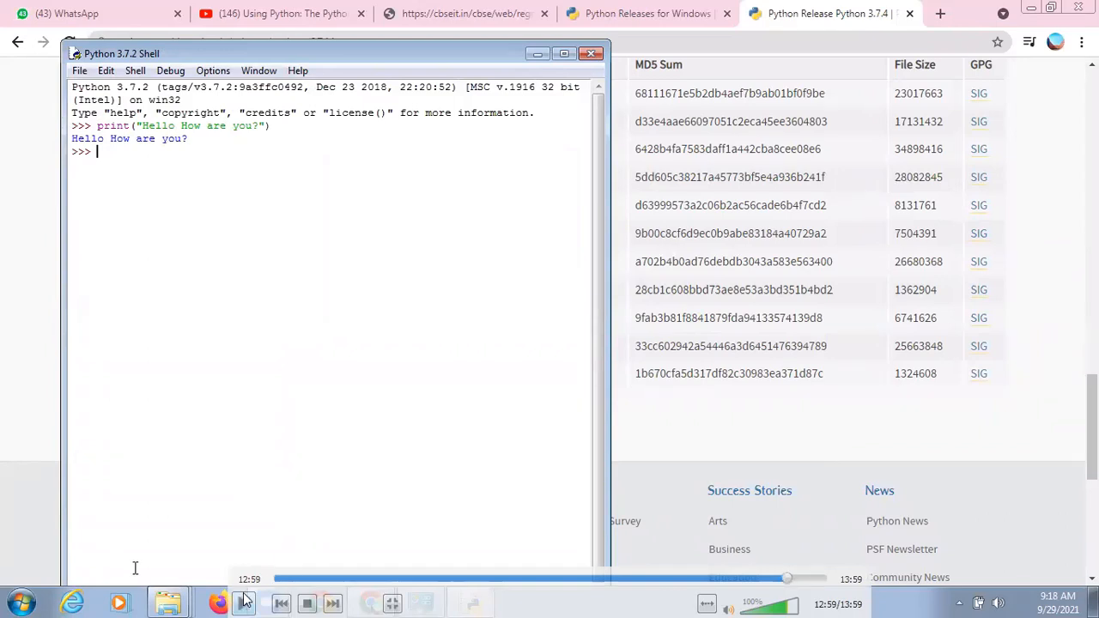